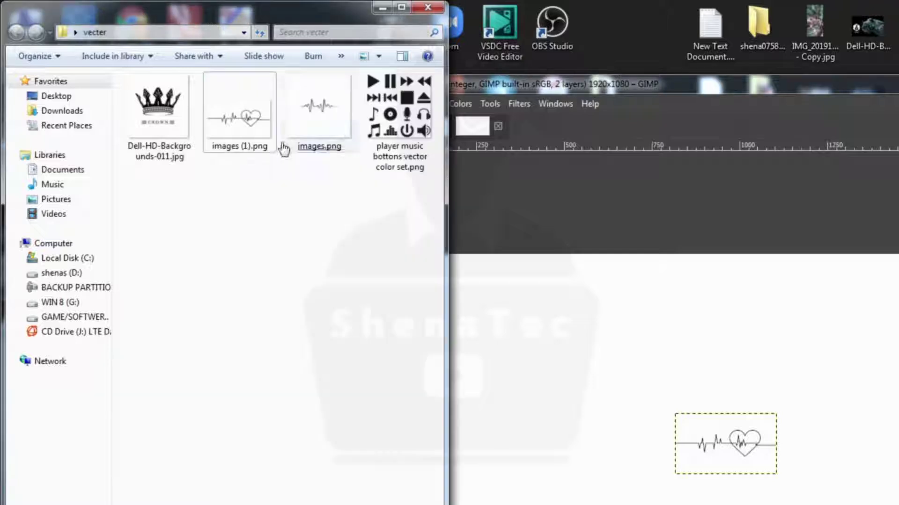
Create another blank 1920×1080 image for the images.png artwork.
click(538, 207)
key(ctrl+n)
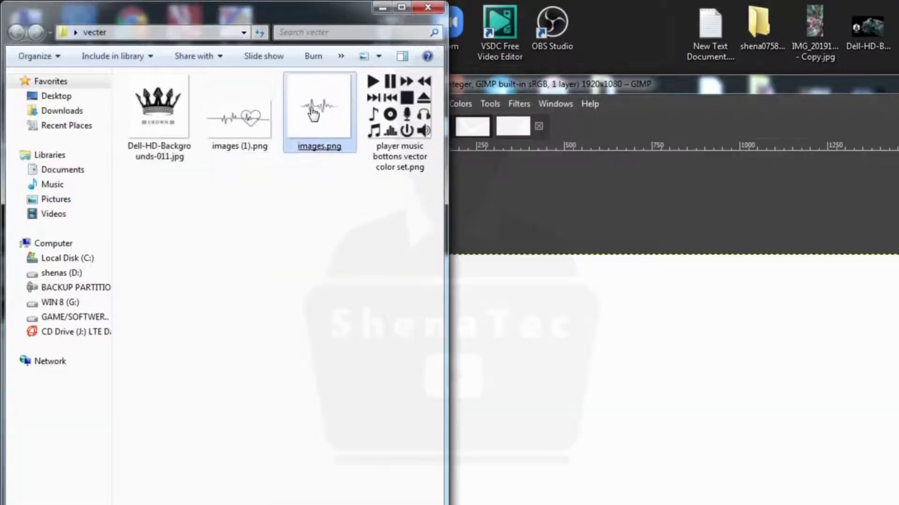
click(541, 191)
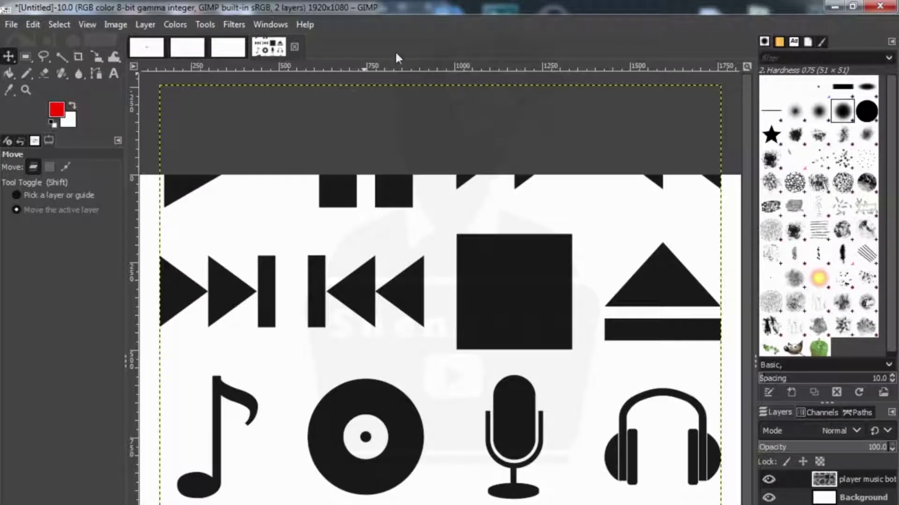
Create a new blank image 1000 px wide and 1000 px high.
key(ctrl+n)
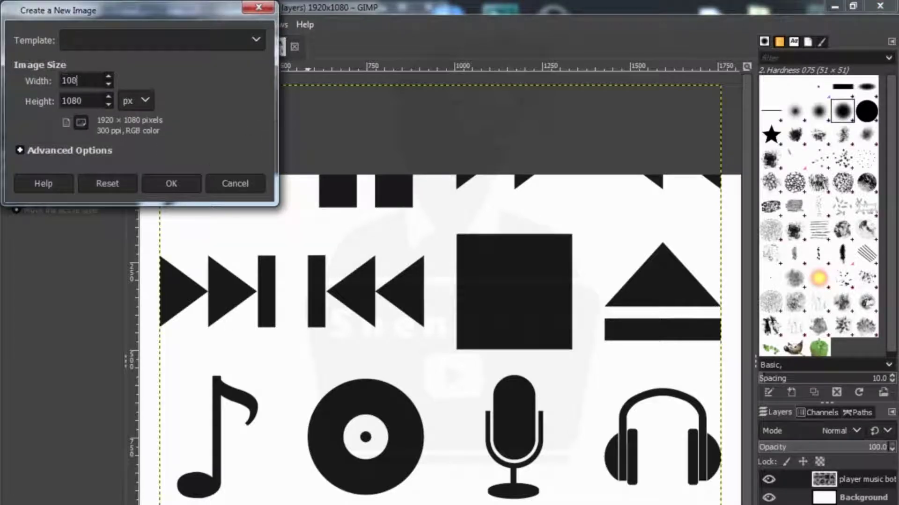
key(Tab)
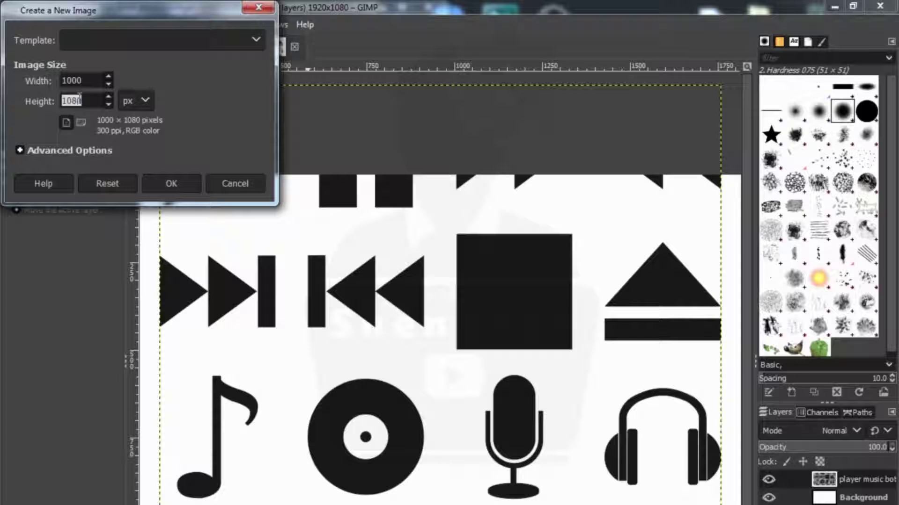
text(1000)
key(Return)
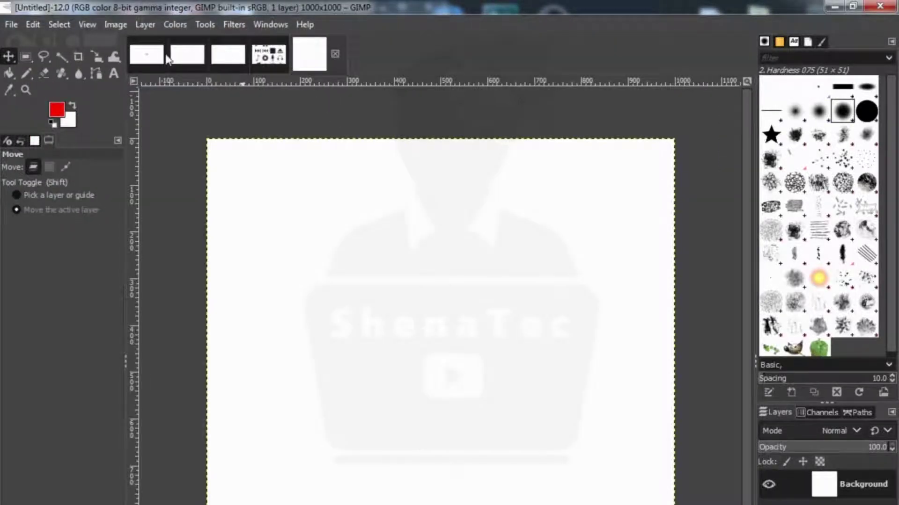
Cut the heartbeat-and-heart artwork from its 1920×1080 image and paste it into the 1000×1000 image.
click(167, 58)
click(201, 63)
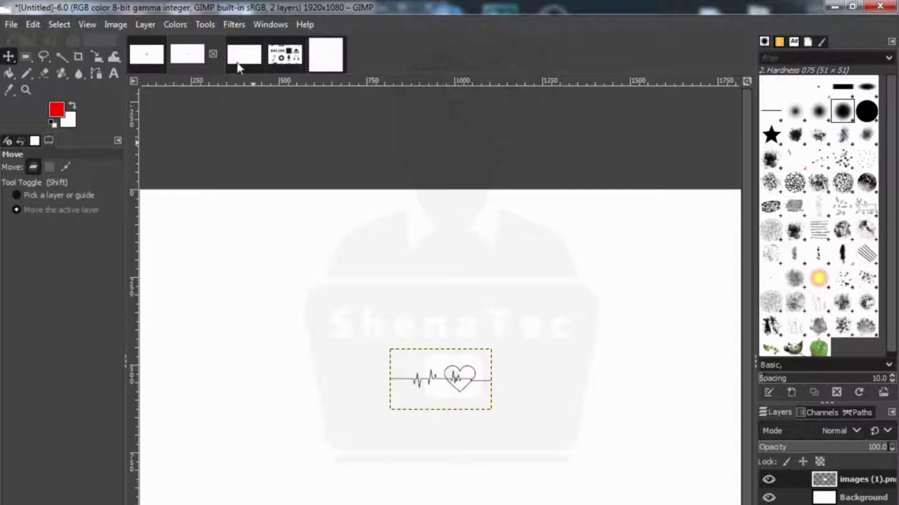
click(237, 63)
click(195, 63)
right_click(458, 384)
mouse_move(500, 419)
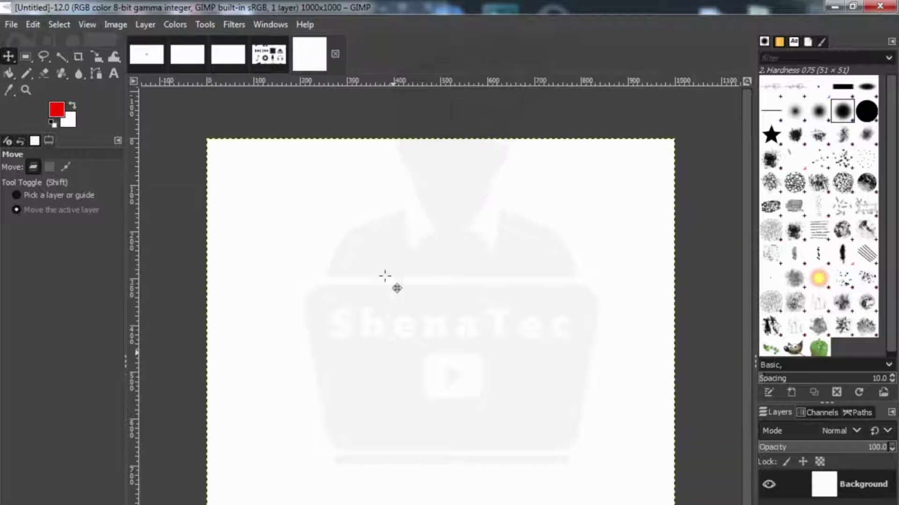
right_click(397, 358)
mouse_move(484, 392)
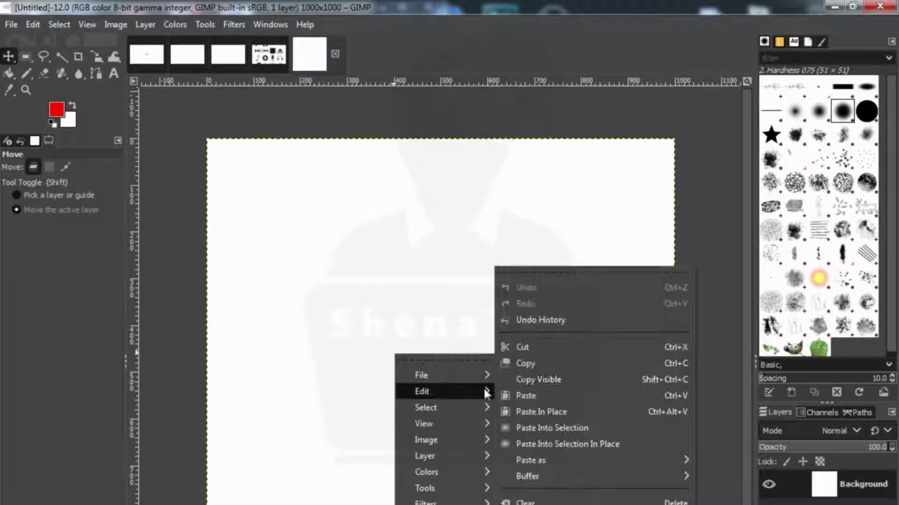
click(538, 397)
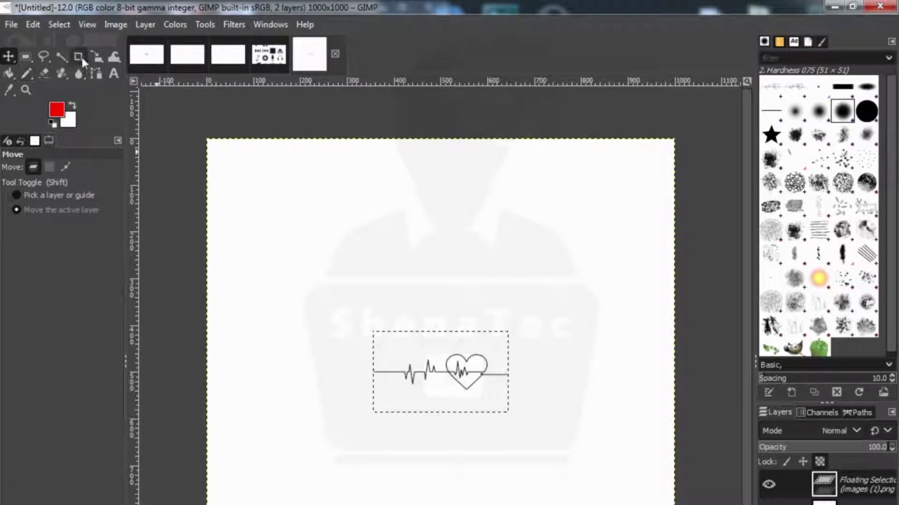
Scale the pasted heartbeat artwork to about 445 × 267 px and shift it toward the right half of the canvas.
click(95, 57)
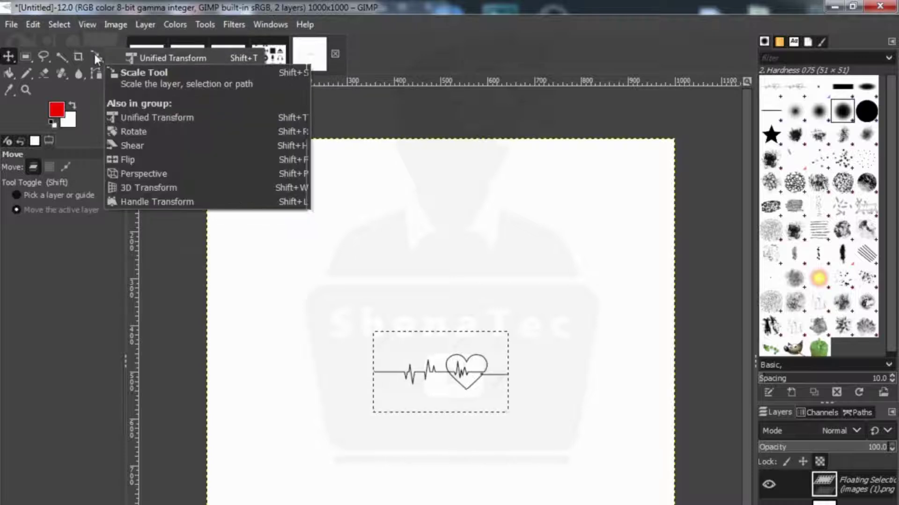
click(144, 90)
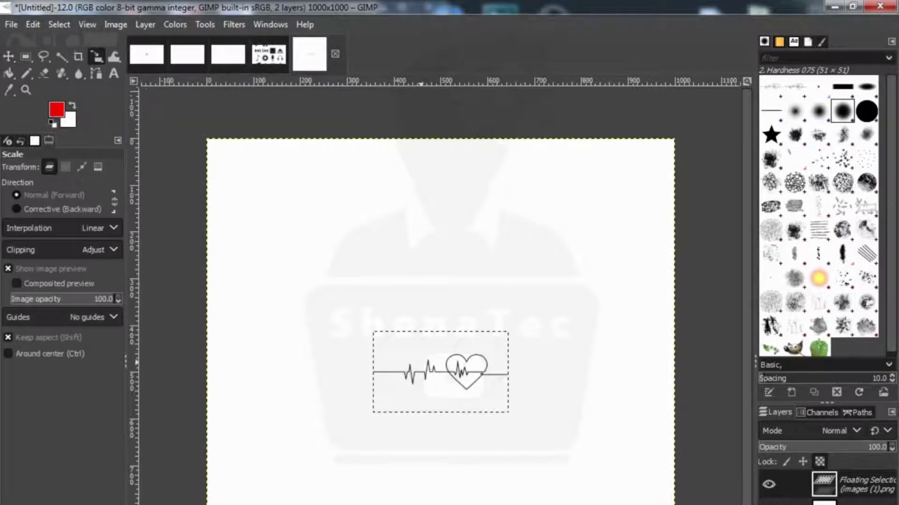
drag(373, 372, 335, 370)
drag(439, 382, 532, 374)
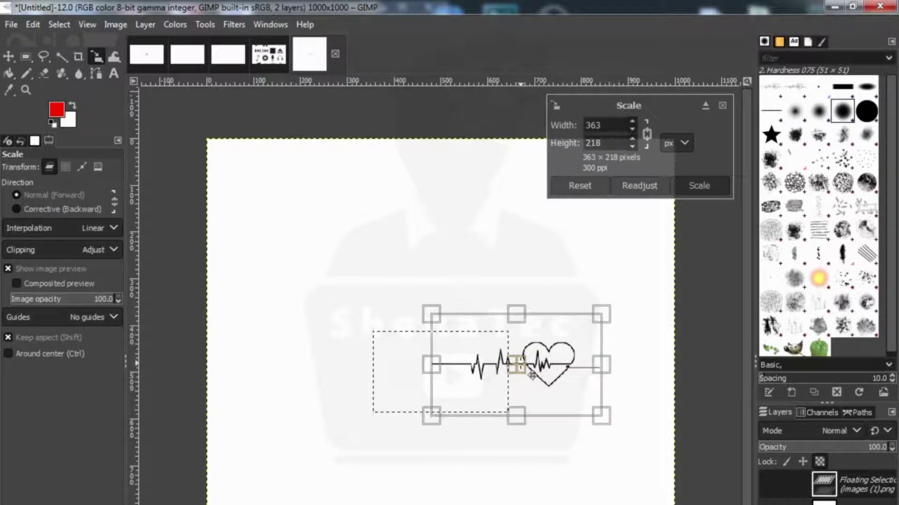
drag(448, 384, 417, 385)
drag(508, 375, 534, 375)
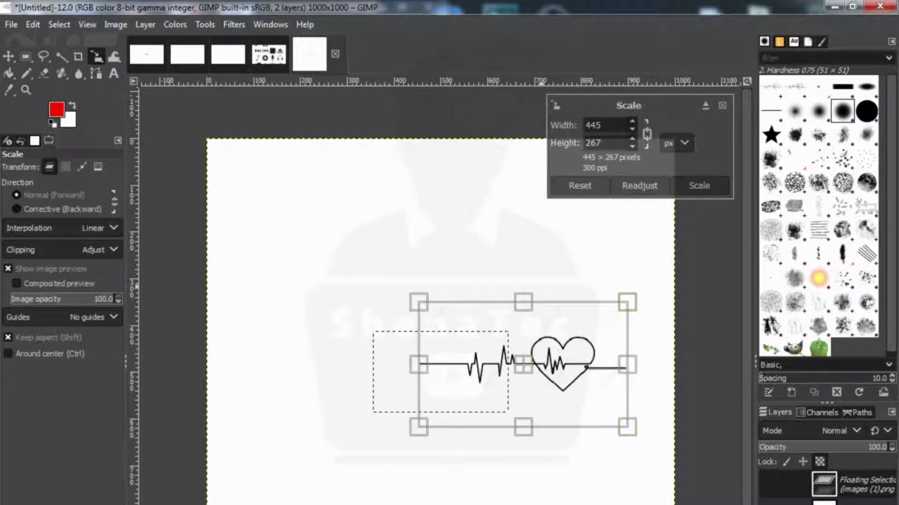
click(699, 186)
Cut the whole crown artwork, lettering included, from its image and paste it into the 1000×1000 image.
click(154, 57)
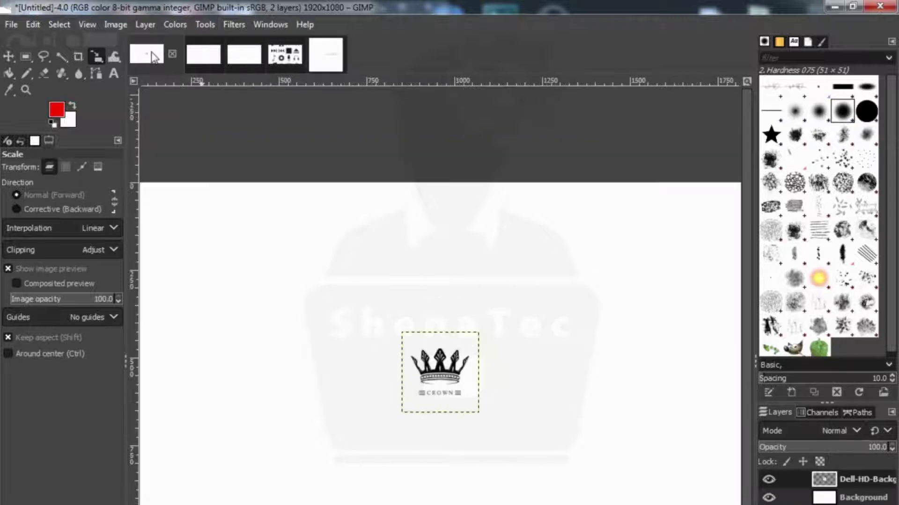
right_click(436, 371)
mouse_move(490, 409)
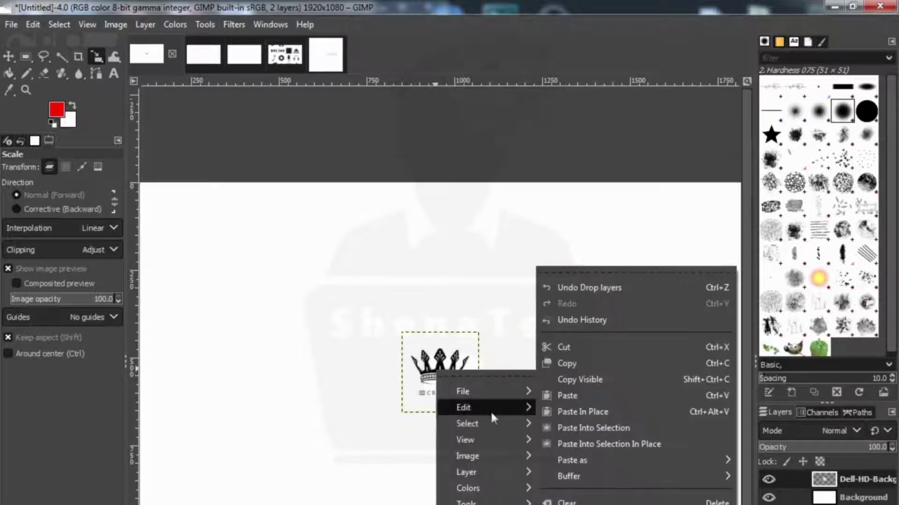
click(569, 367)
click(318, 49)
key(ctrl+v)
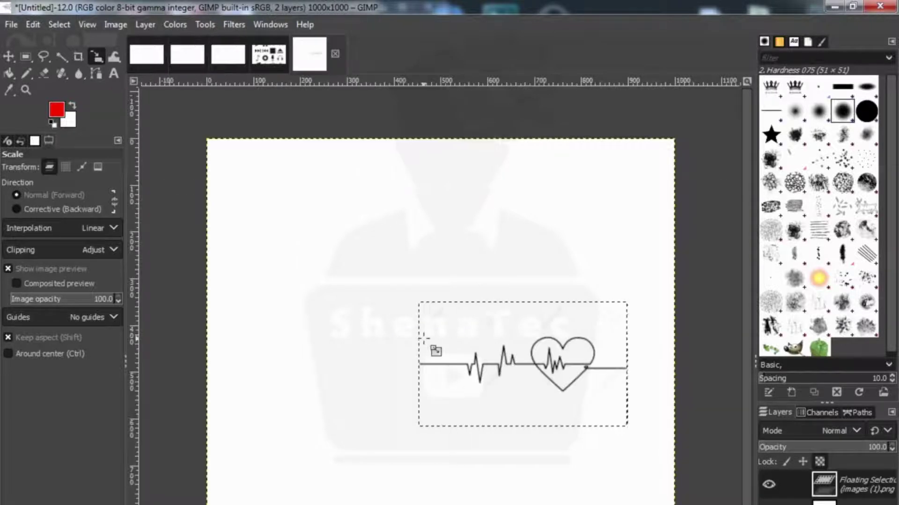
key(ctrl+v)
Try placing the crown above the heart, then undo its paste and restore the artwork in its source image.
drag(523, 361, 520, 252)
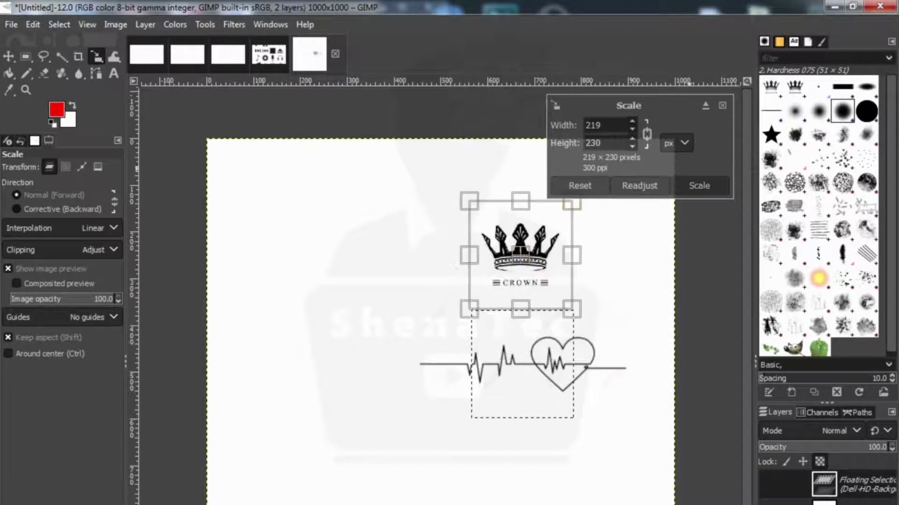
key(Escape)
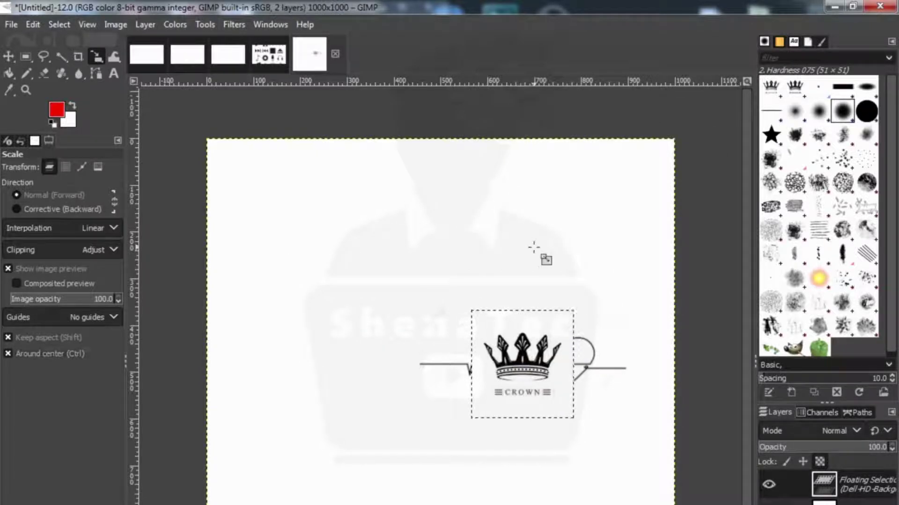
key(ctrl+z)
click(146, 54)
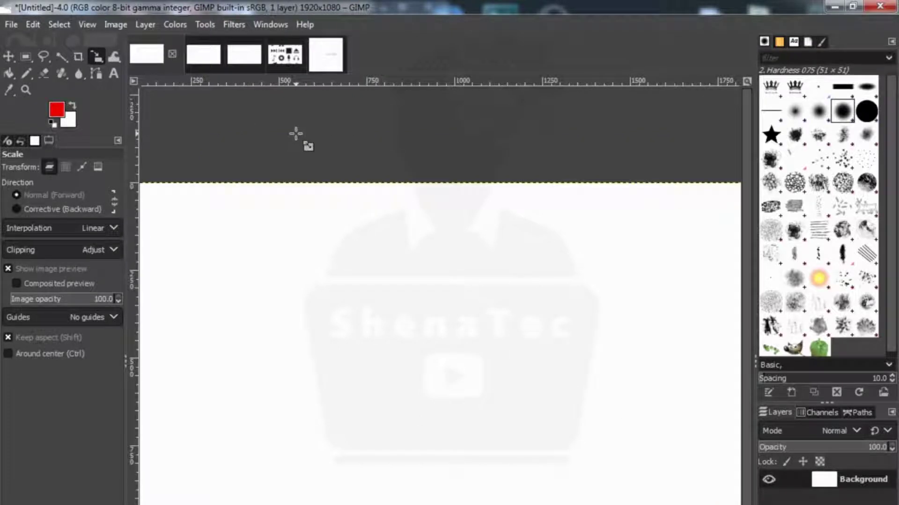
key(ctrl+v)
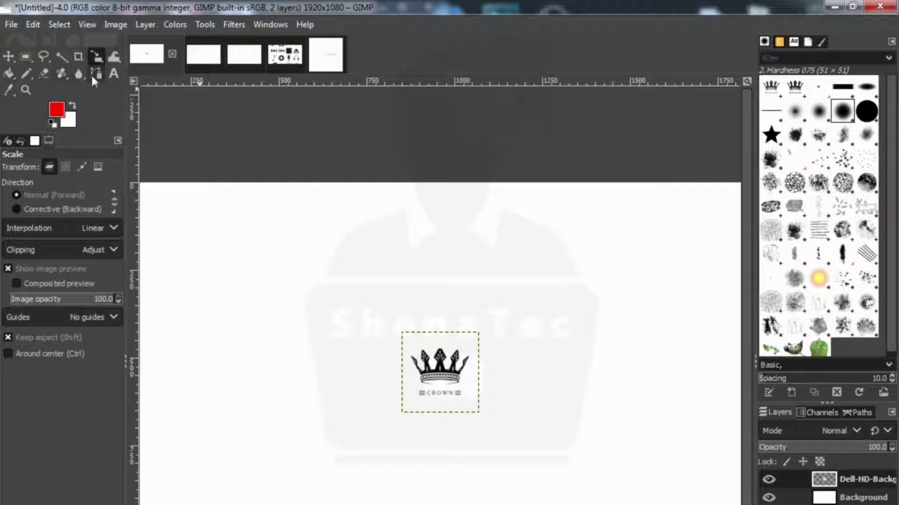
Outline only the crown, without the CROWN lettering, using Free Select and cut it from the source image.
click(60, 56)
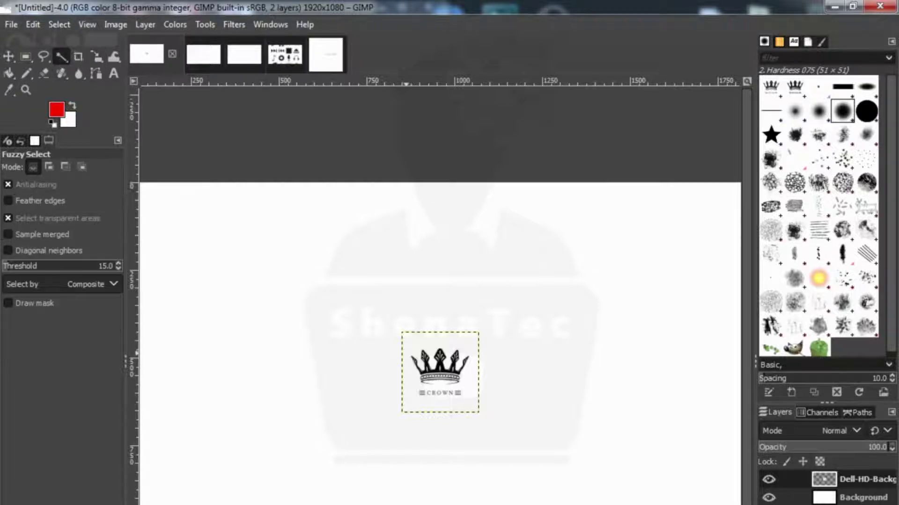
click(439, 355)
click(43, 57)
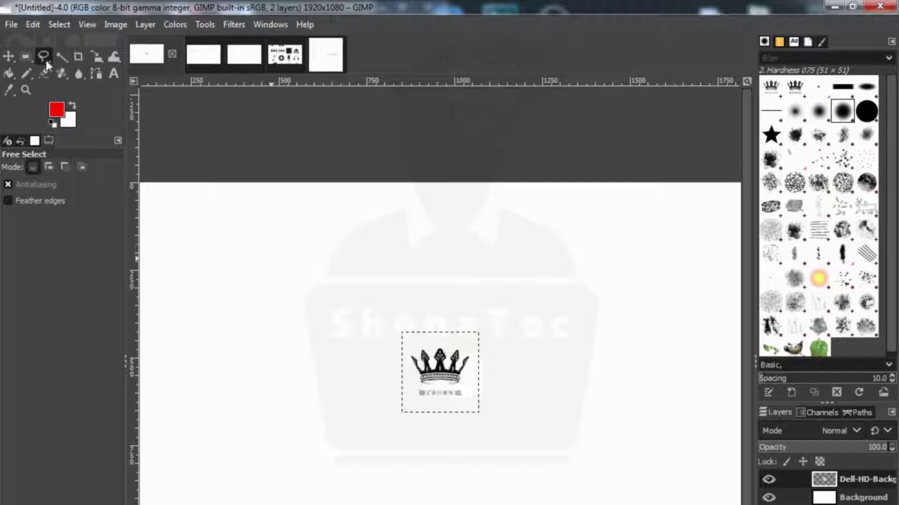
mouse_move(463, 346)
mouse_down()
mouse_move(471, 365)
mouse_move(465, 385)
mouse_move(413, 387)
mouse_up()
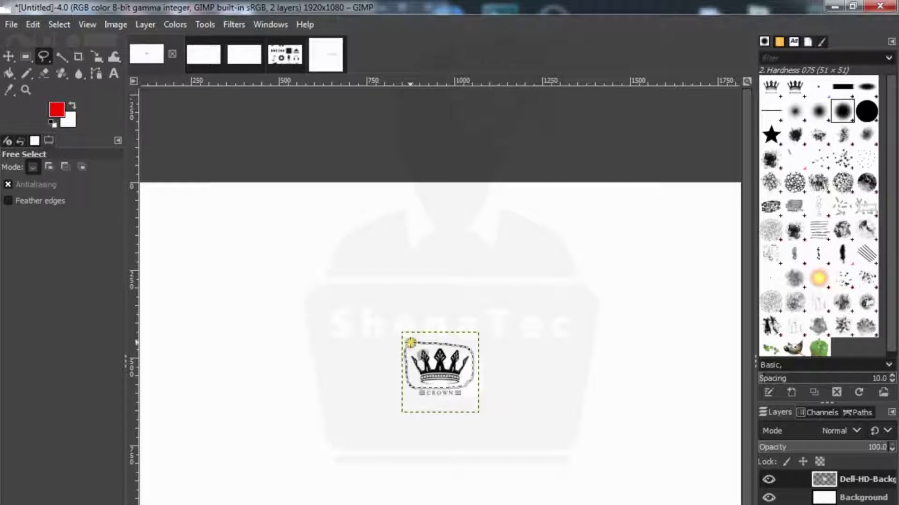
key(Return)
key(Delete)
Paste the cut-out crown into the 1000×1000 image and move it directly above the heart.
click(325, 55)
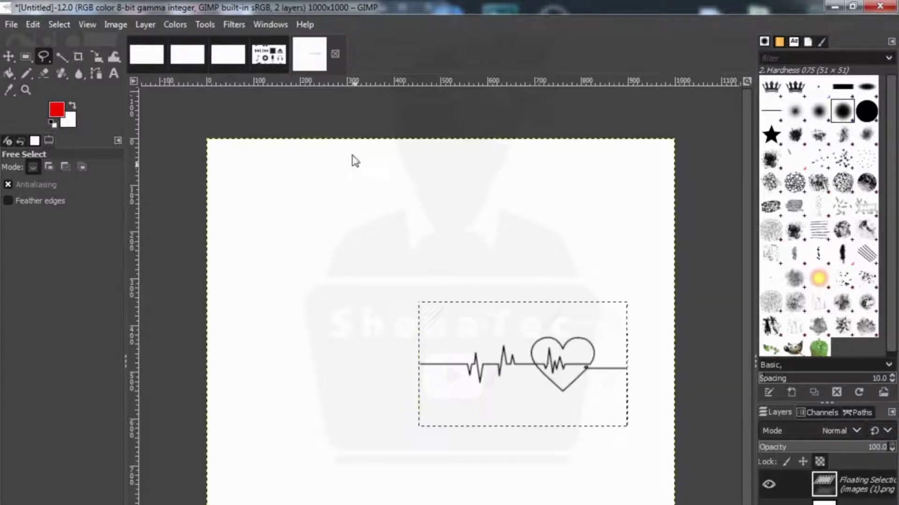
key(ctrl+v)
key(m)
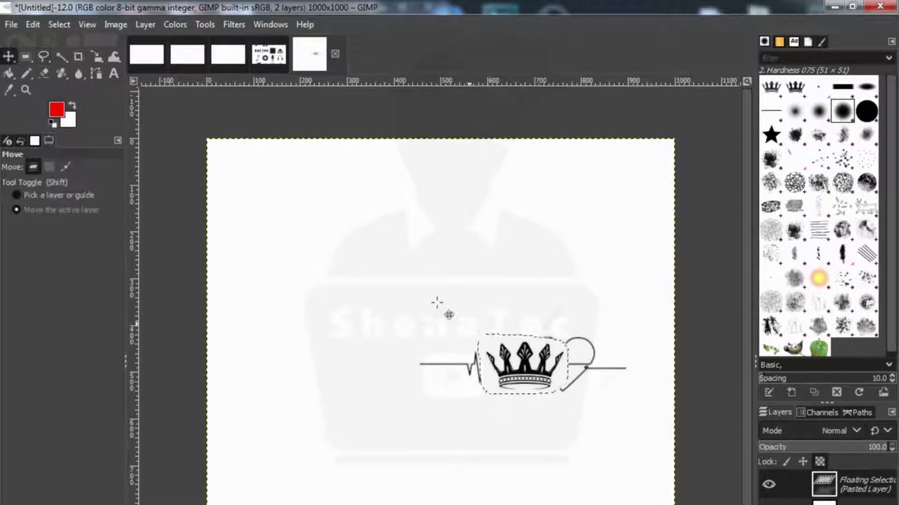
drag(518, 373, 555, 316)
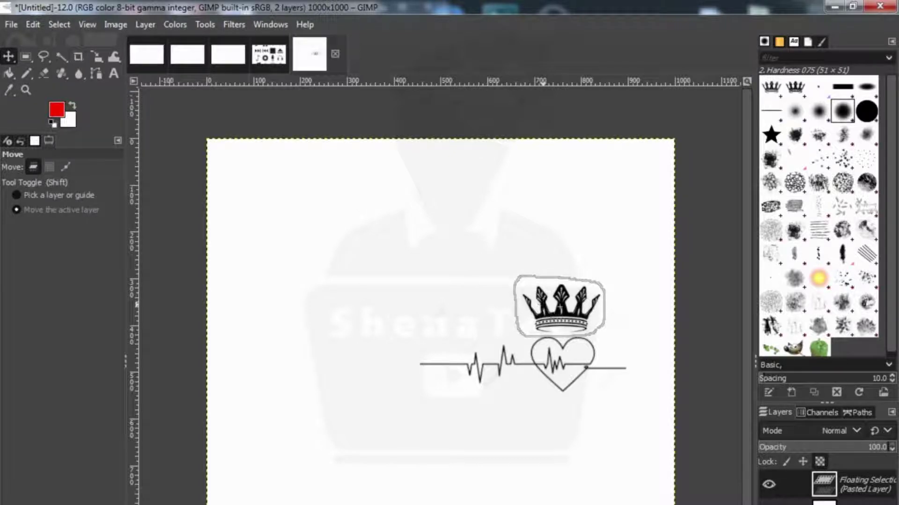
Scale the crown up to about 246 × 165 px.
click(99, 57)
click(525, 299)
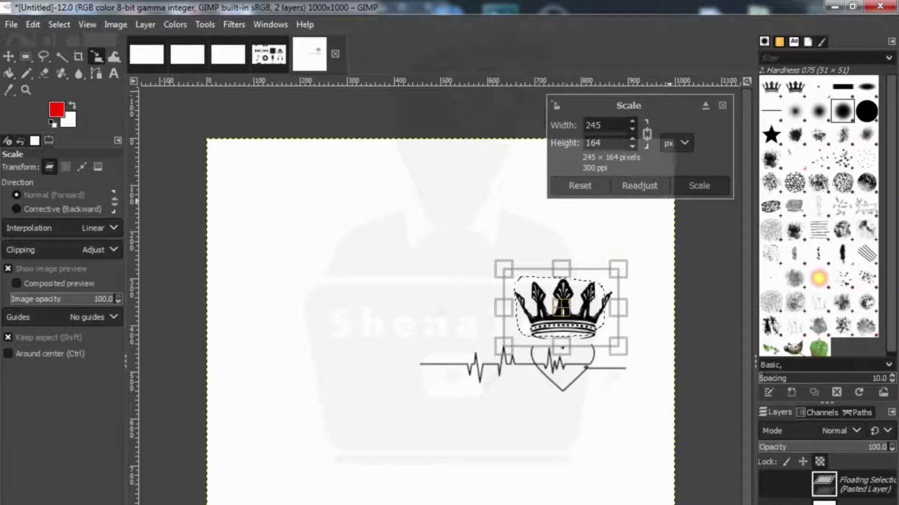
click(698, 186)
click(711, 396)
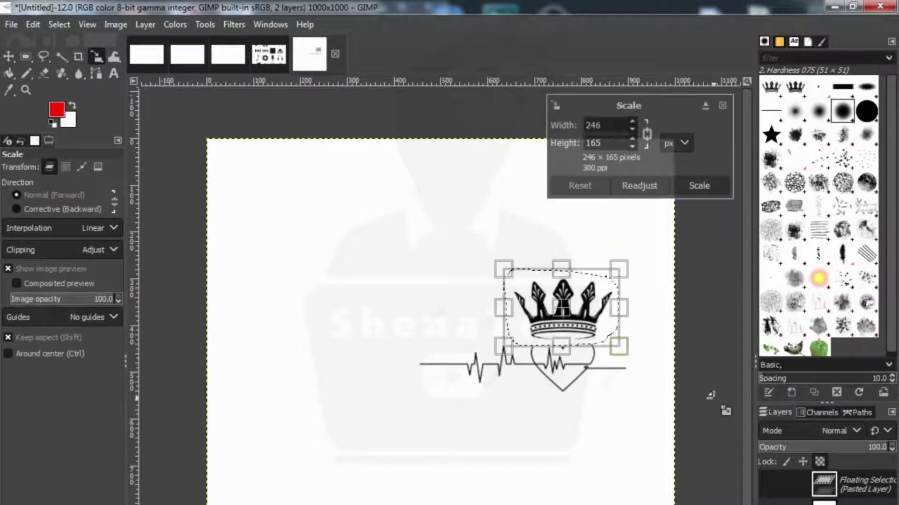
click(683, 189)
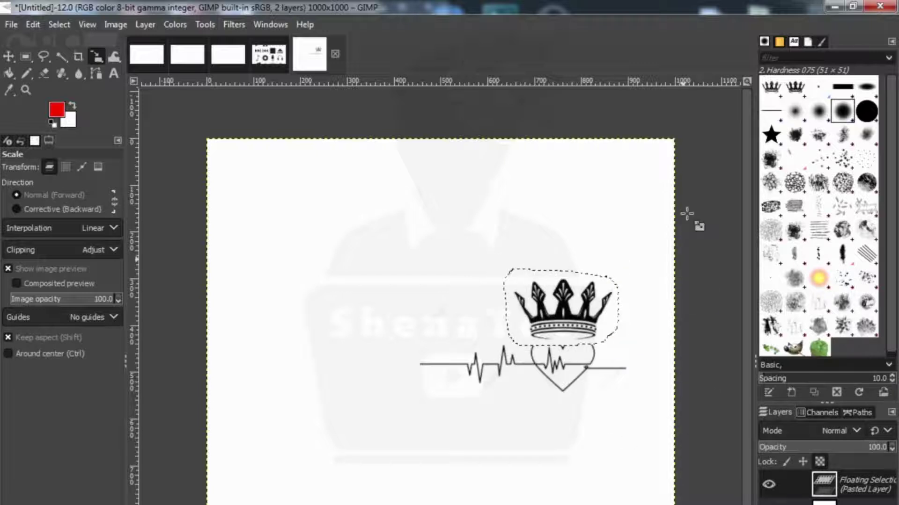
Reposition the crown just clear of the heart's upper edge and enlarge it to about 259 × 173 px.
click(570, 300)
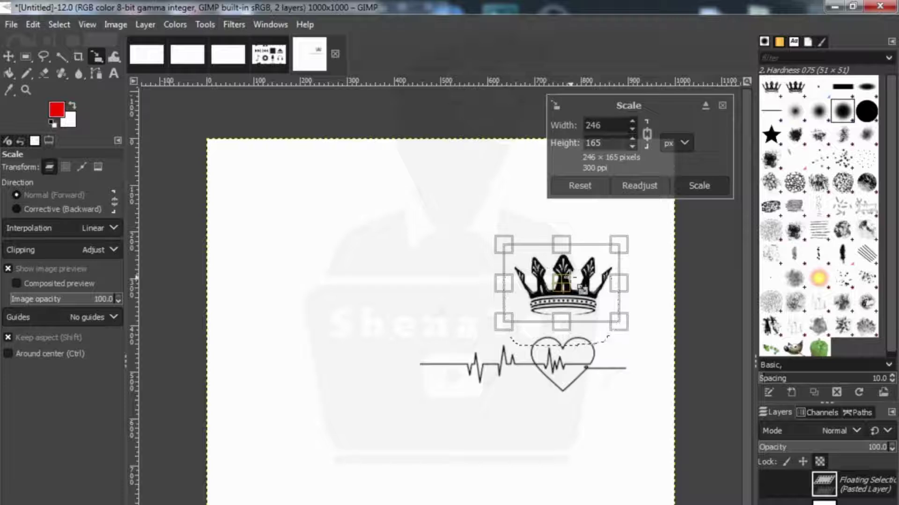
click(696, 192)
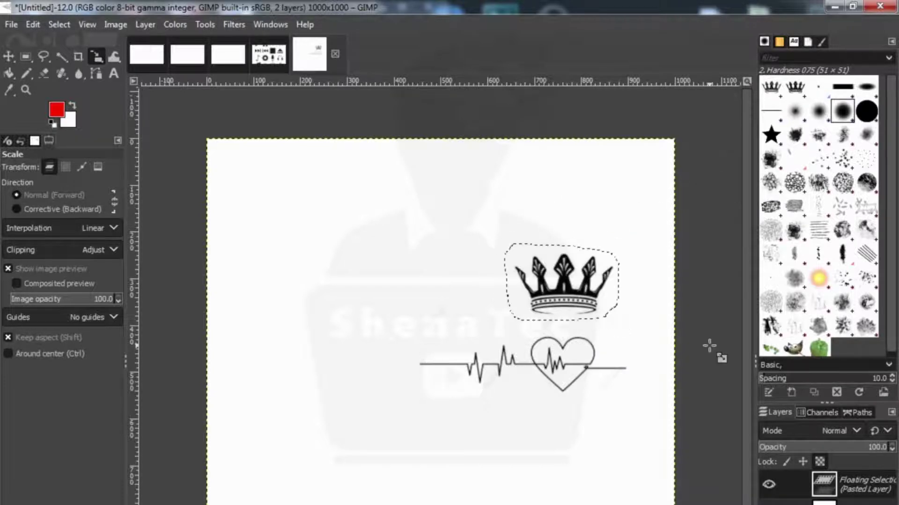
click(547, 290)
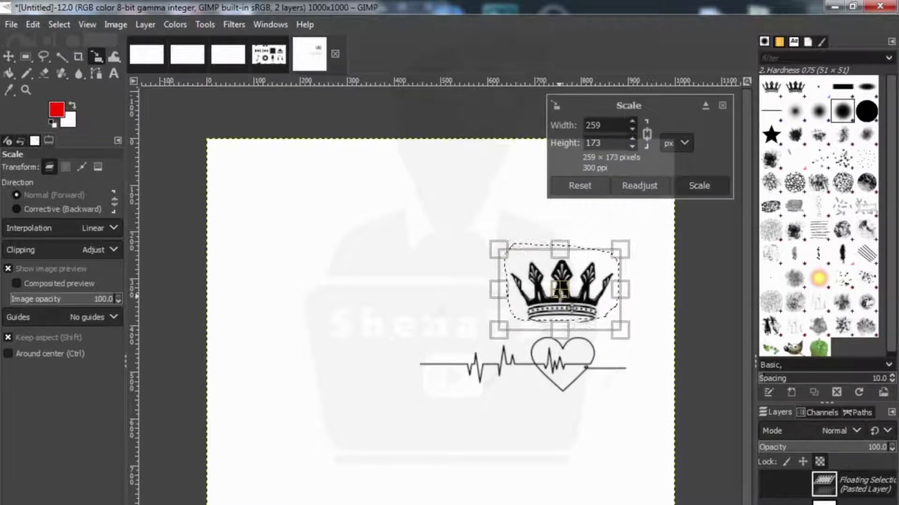
click(699, 185)
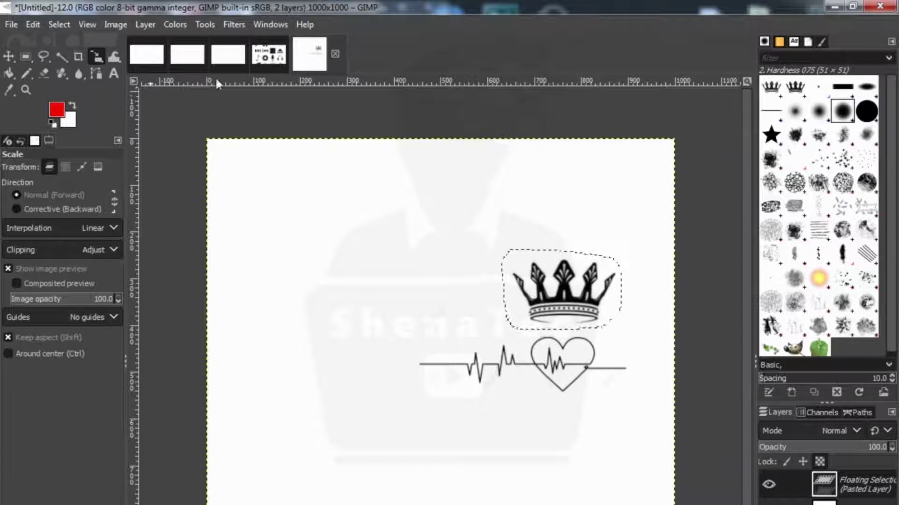
Close the leftover crown source image, discarding its changes.
click(176, 55)
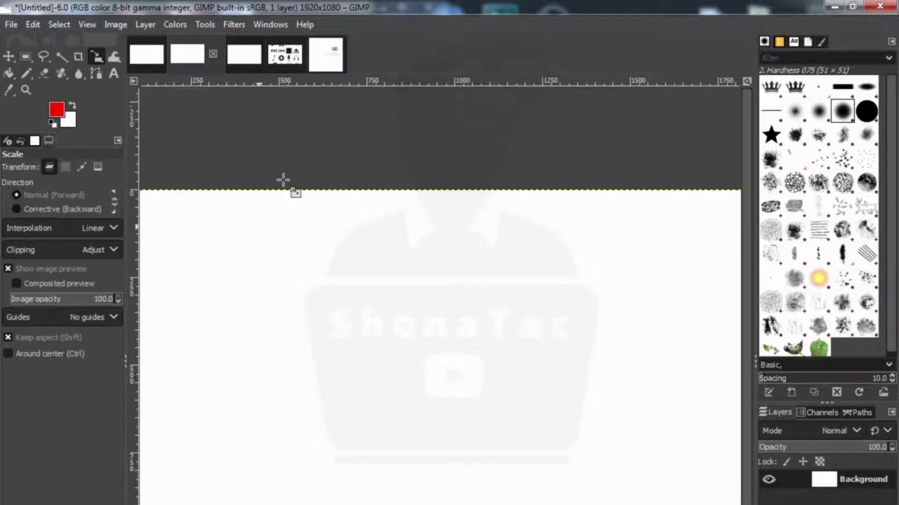
click(172, 55)
click(452, 427)
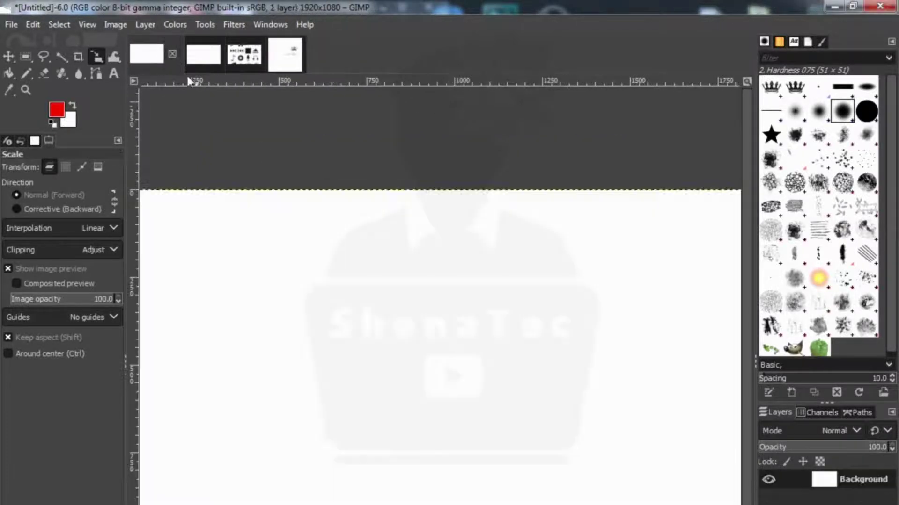
Close the two blank 1920×1080 images, discarding their changes.
click(172, 54)
click(452, 426)
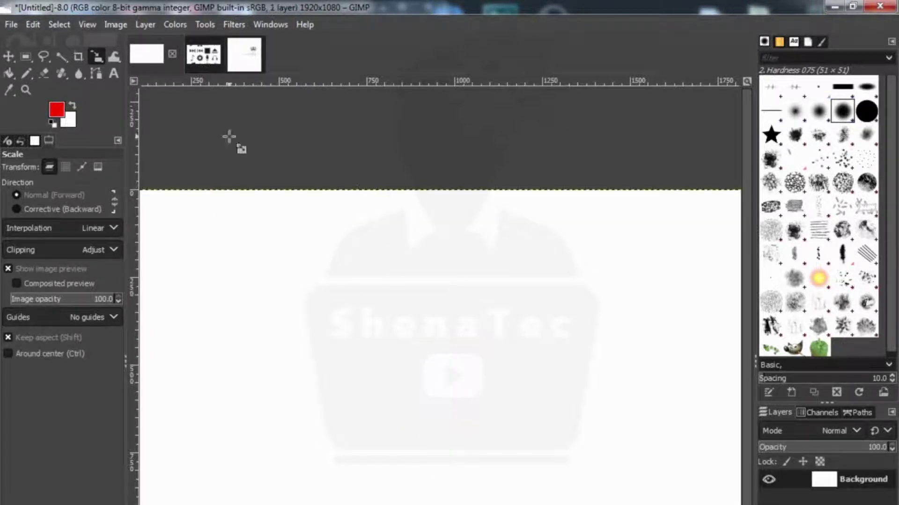
click(172, 54)
click(489, 426)
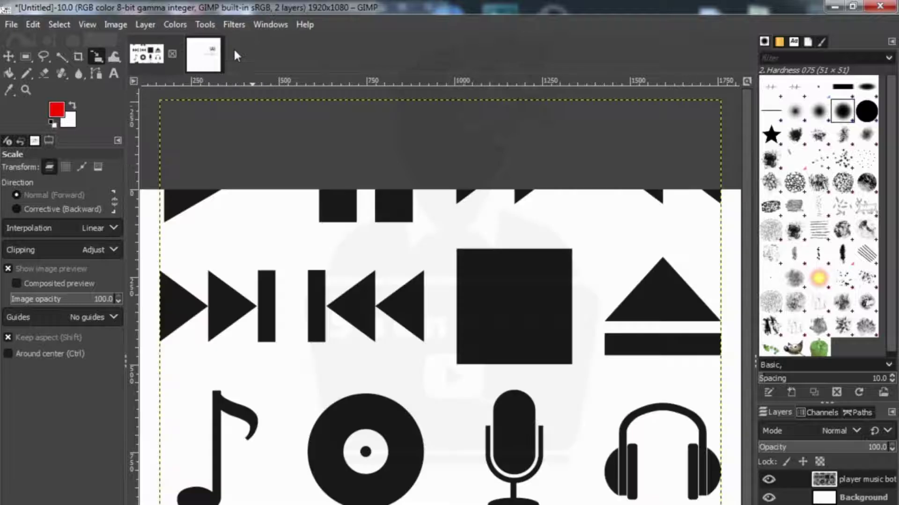
Paste the heartbeat line into the 1000×1000 image and move it left of the heartbeat heart.
click(202, 59)
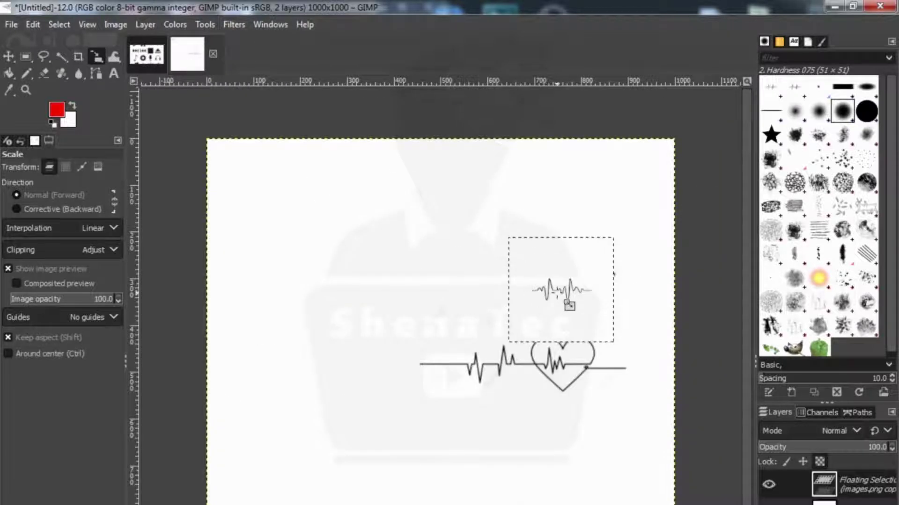
key(m)
drag(574, 300, 347, 379)
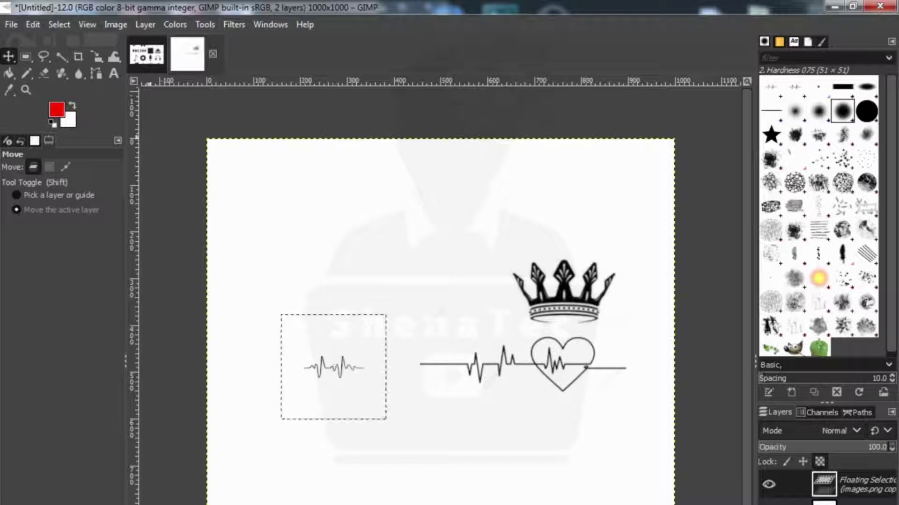
Scale the pasted heartbeat line layer up to about 473 × 473 px and shift it further left.
key(shift+s)
click(287, 344)
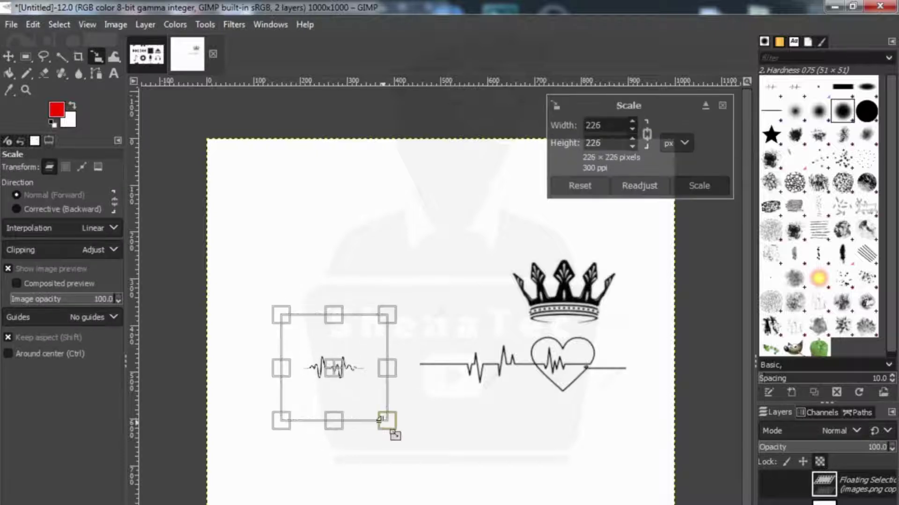
drag(380, 419, 307, 367)
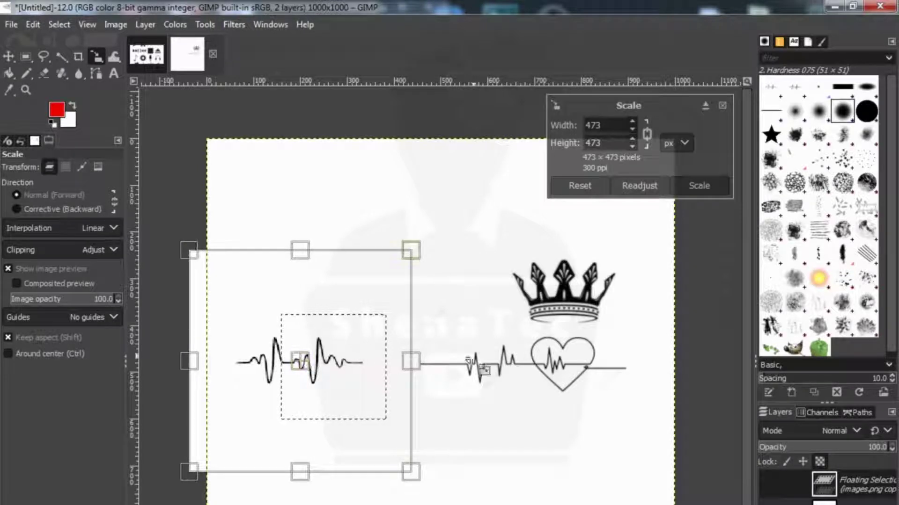
click(699, 185)
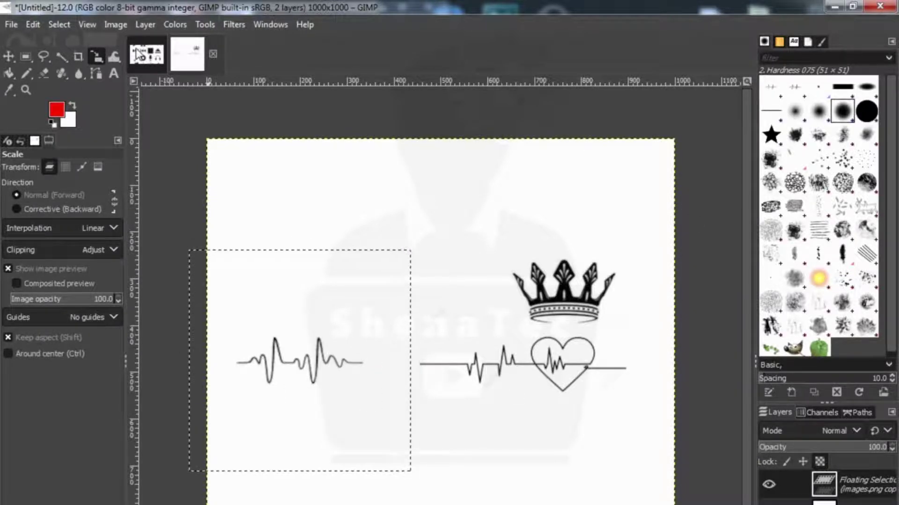
Scale the music player icon sheet in the 1920×1080 image down to about 712 × 708 px.
click(161, 50)
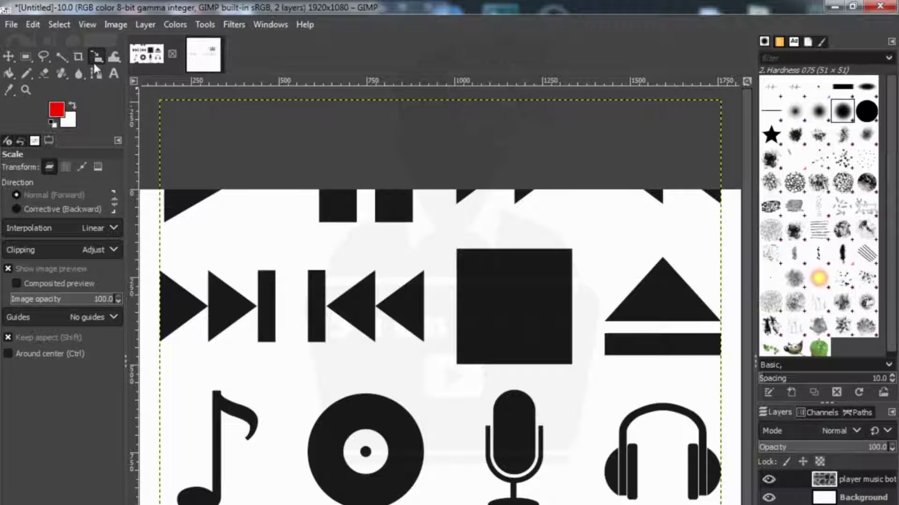
drag(462, 136, 445, 304)
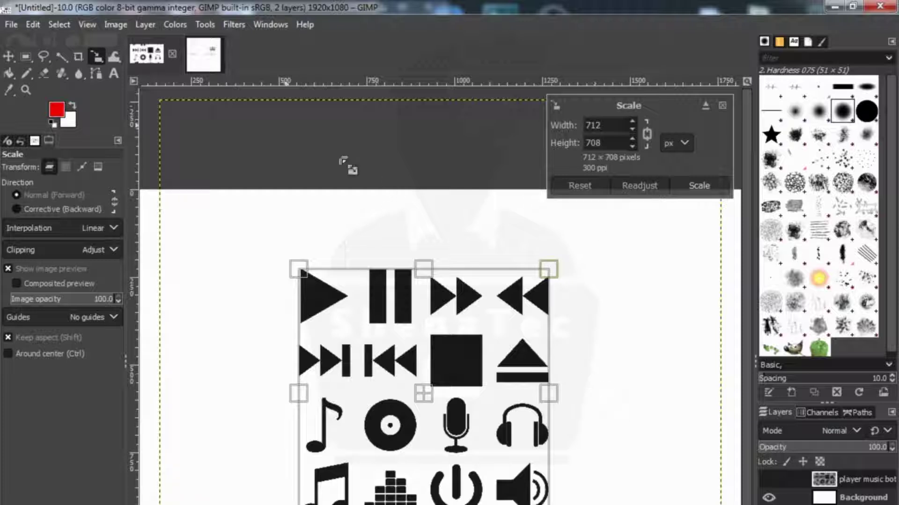
Copy the power icon from the sheet with a rectangular selection of about 198 × 190 px and paste it into the 1000×1000 image.
click(26, 56)
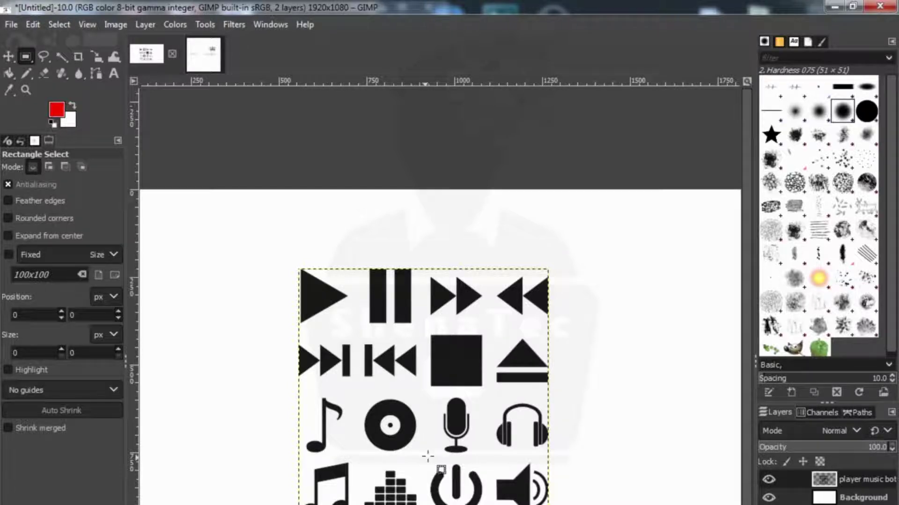
drag(427, 456, 486, 504)
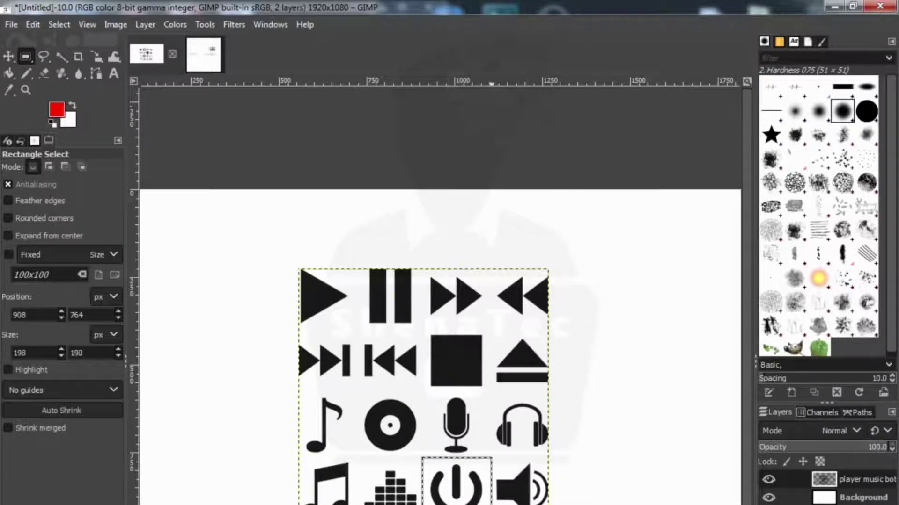
key(ctrl+shift)
key(ctrl+shift+c)
click(203, 54)
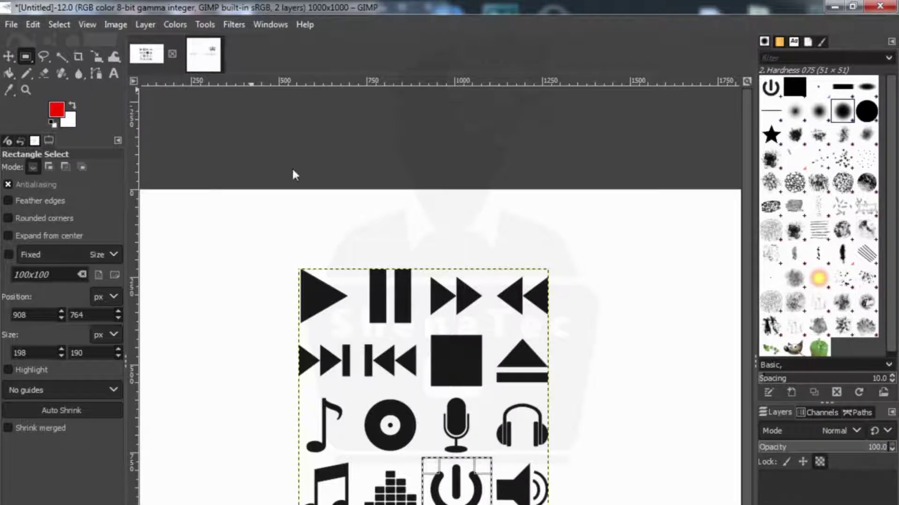
key(ctrl+v)
Scale the power icon to about 202 × 173 px and place it in the gap between the two heartbeat lines.
click(97, 57)
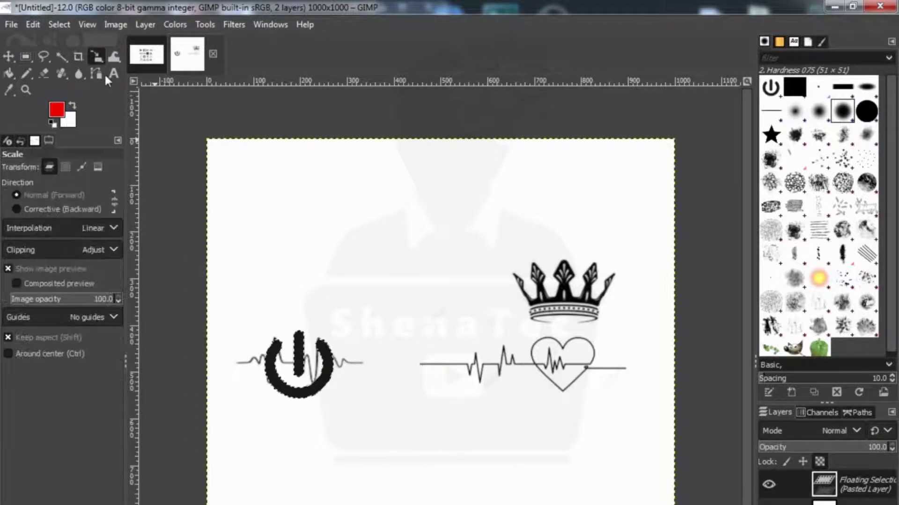
click(300, 362)
drag(349, 364, 392, 373)
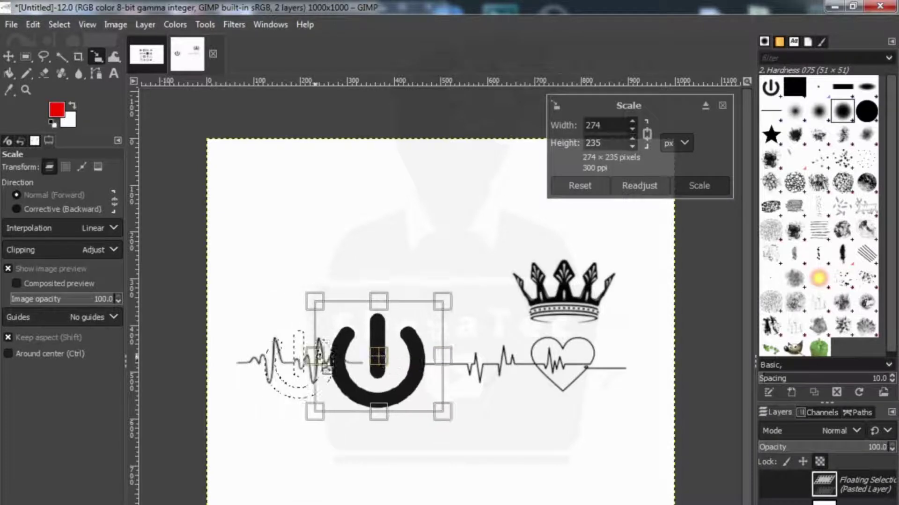
drag(313, 356, 347, 356)
drag(399, 365, 401, 371)
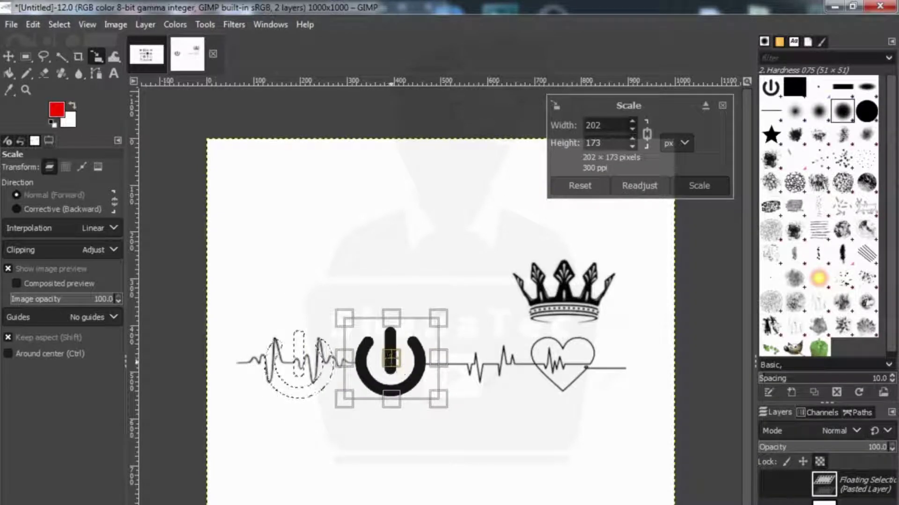
mouse_move(879, 450)
mouse_down()
mouse_move(866, 450)
mouse_move(883, 450)
mouse_up()
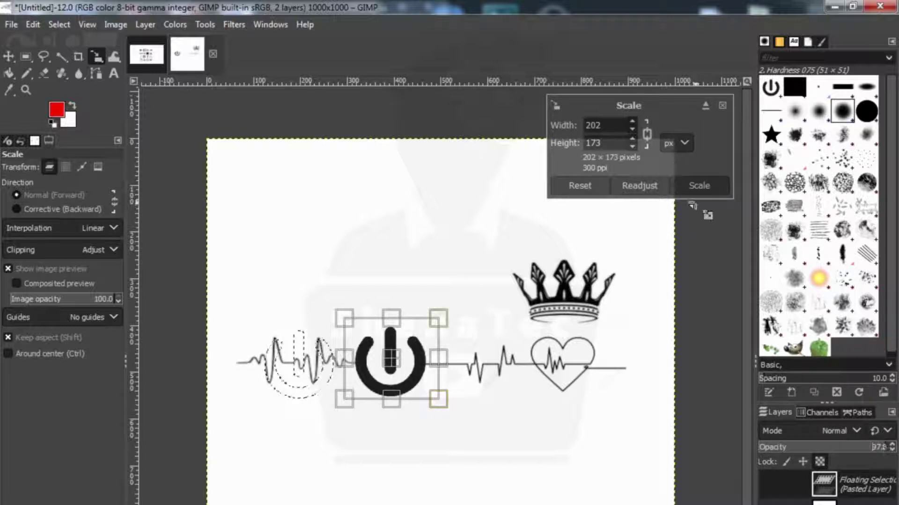
click(699, 186)
Set the power icon's layer opacity to 100 and apply its scaling at 203 × 174 px.
click(709, 260)
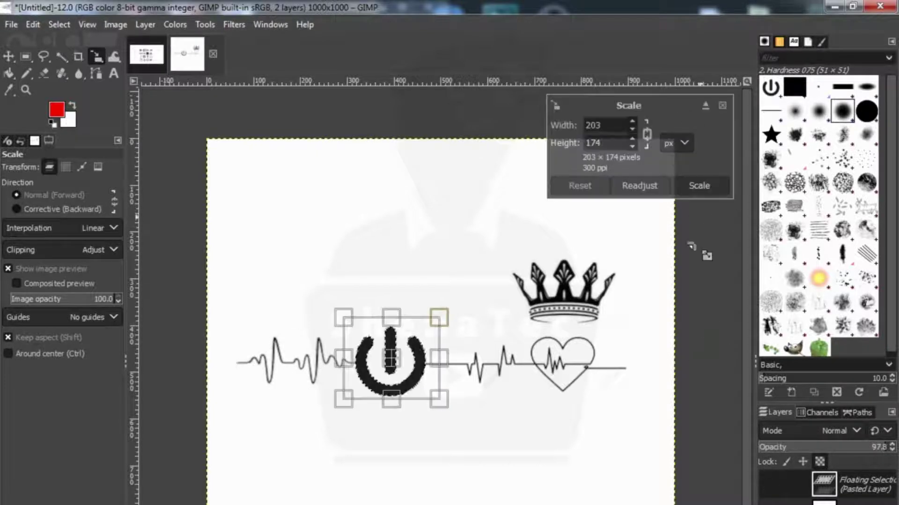
text(100)
key(Return)
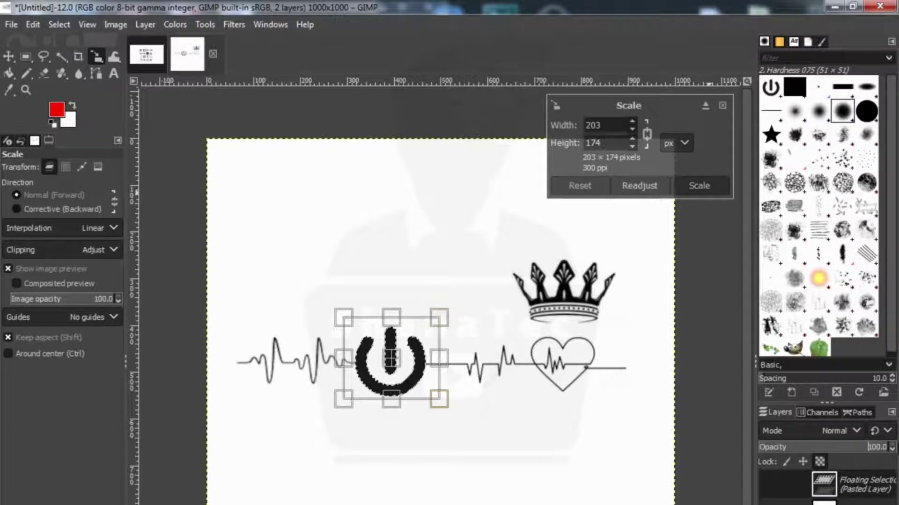
click(698, 193)
Copy the play triangle from the icon sheet with Fuzzy Select, paste it into the 1000×1000 image and move it clear of the power icon.
click(148, 56)
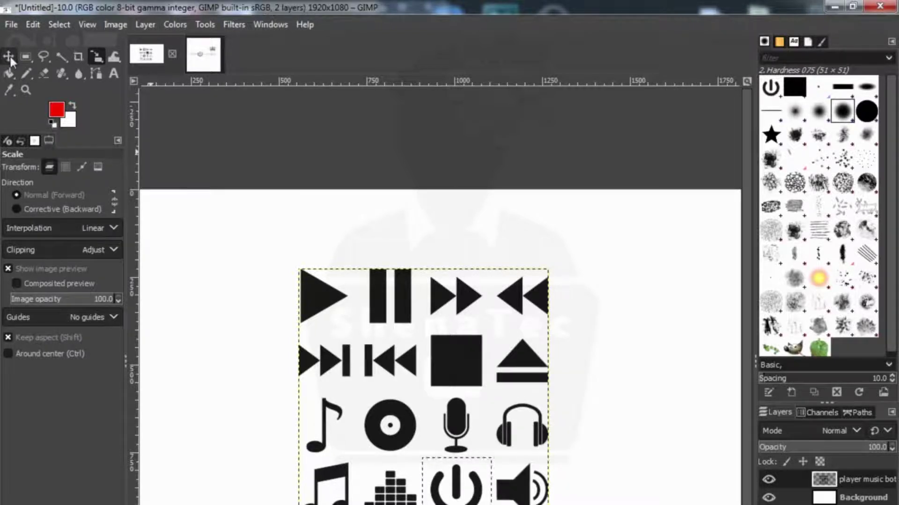
click(61, 56)
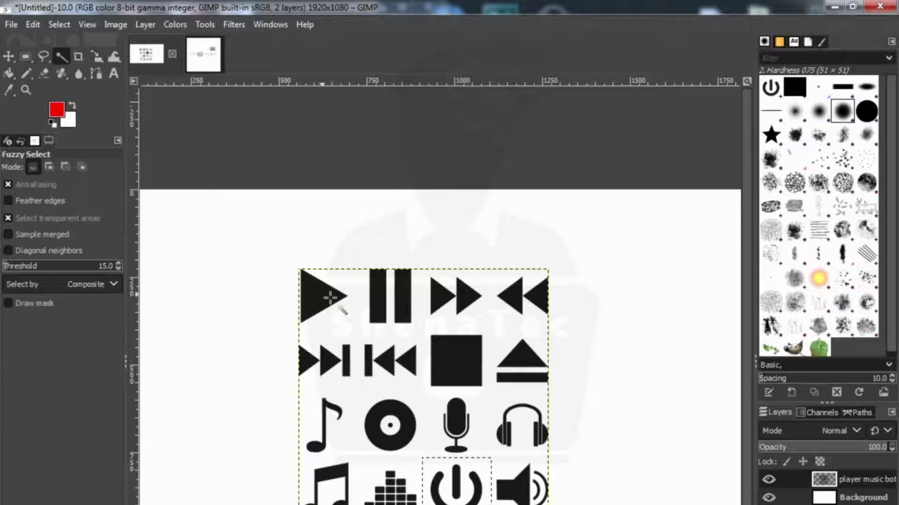
click(321, 294)
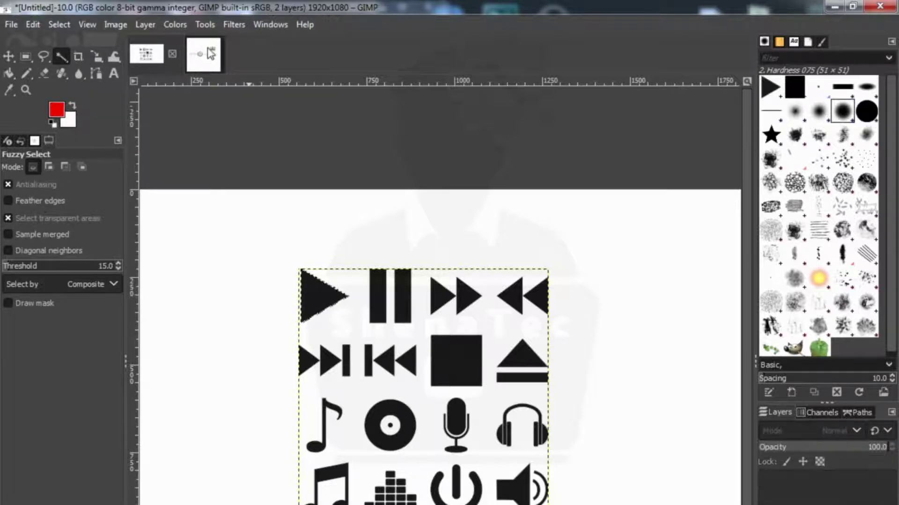
key(alt+2)
key(ctrl+v)
key(m)
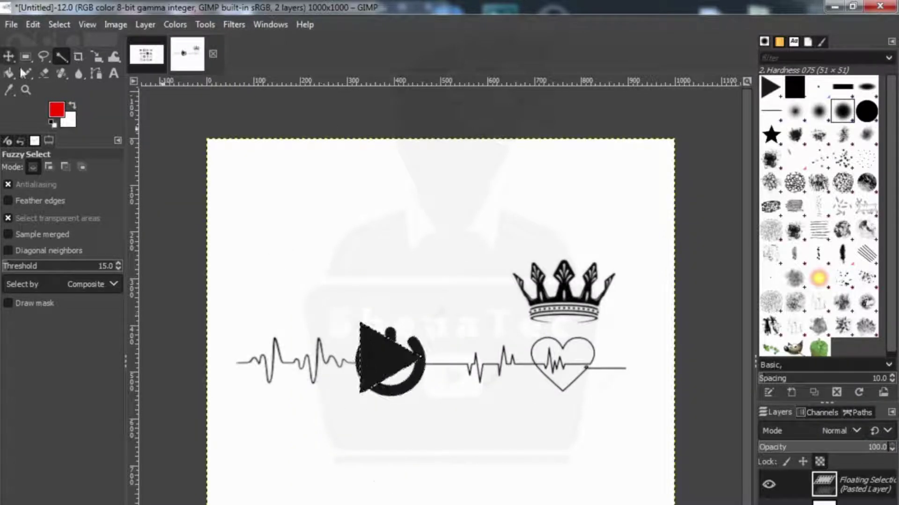
drag(372, 356, 449, 320)
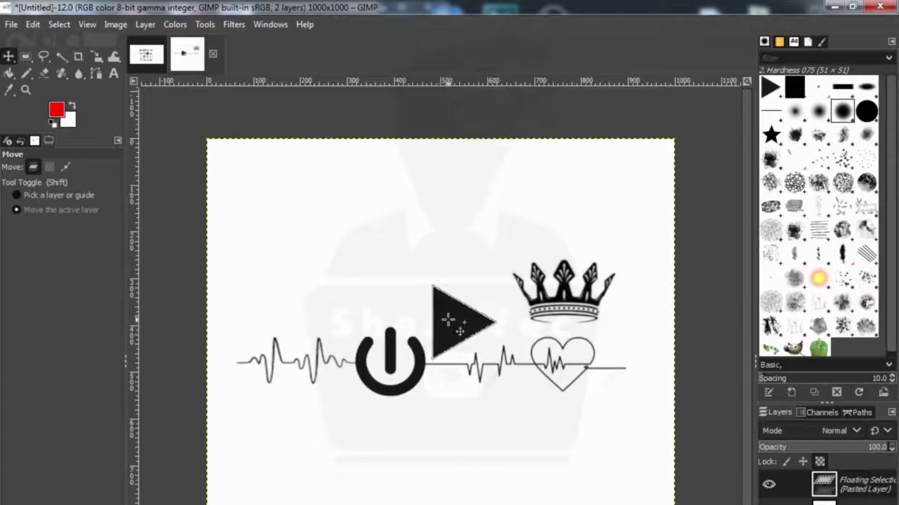
Scale the play triangle down to about 62 × 71 px and position it just below the power icon.
click(97, 57)
click(440, 323)
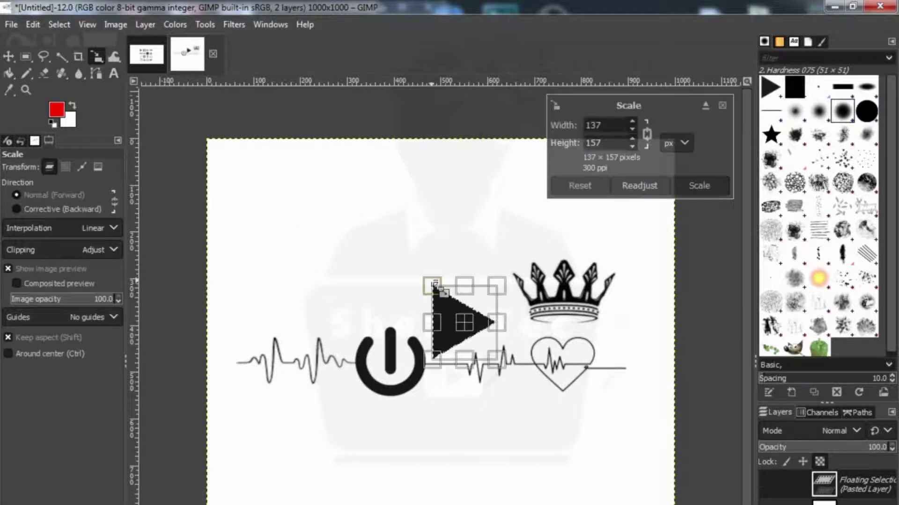
drag(434, 285, 389, 430)
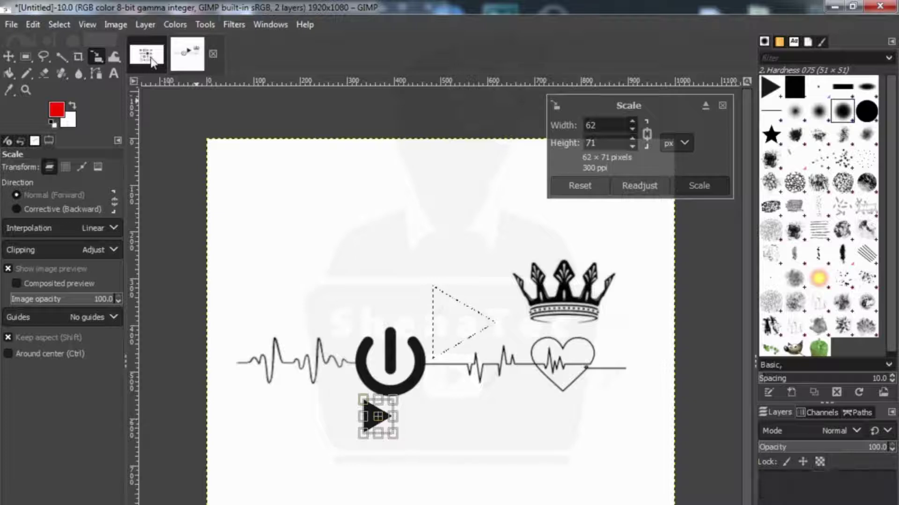
Try to select both bars of the pause icon on the icon sheet with Fuzzy Select.
key(alt+1)
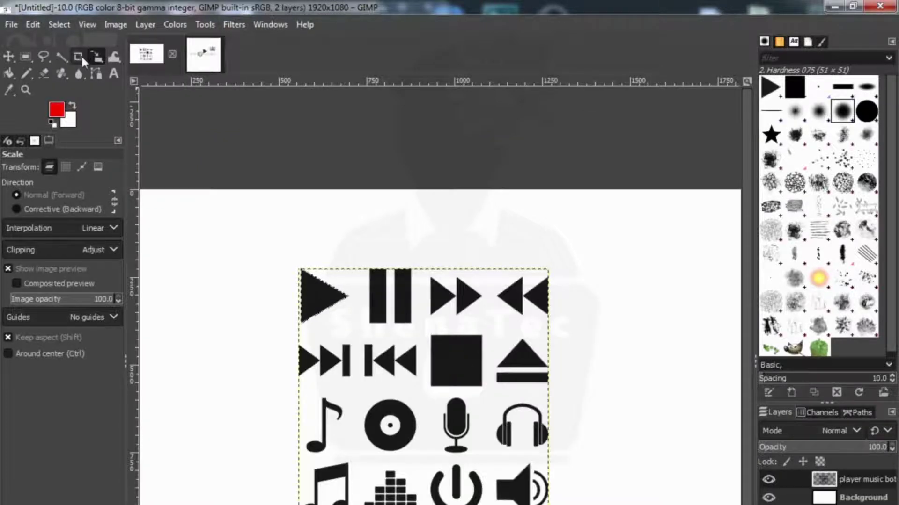
click(61, 56)
key(ctrl)
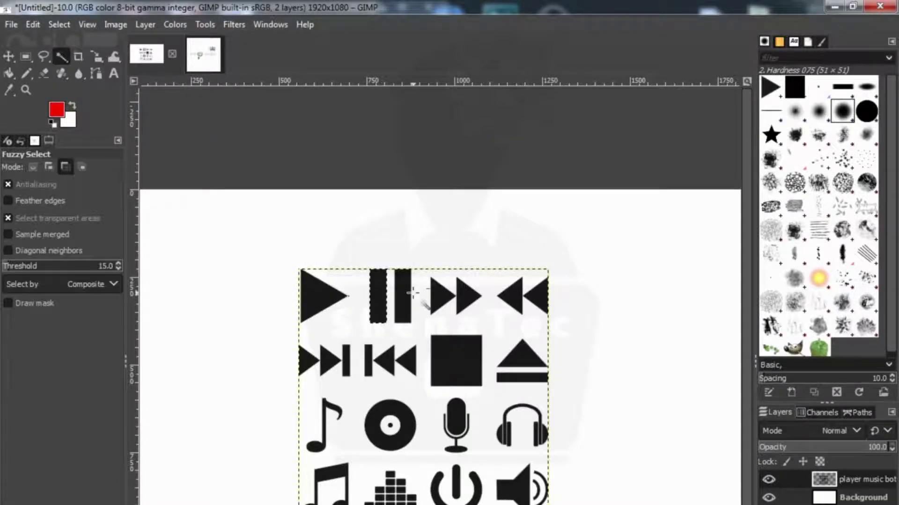
click(391, 295)
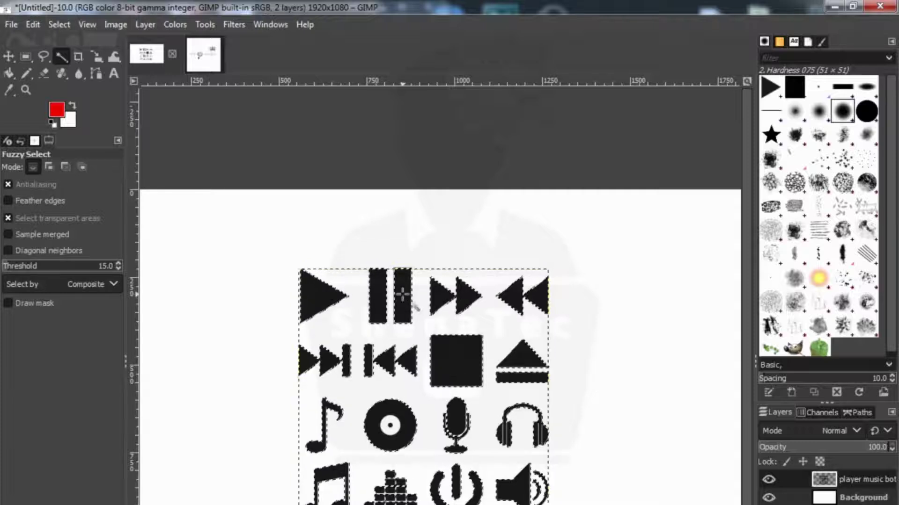
drag(402, 295, 379, 293)
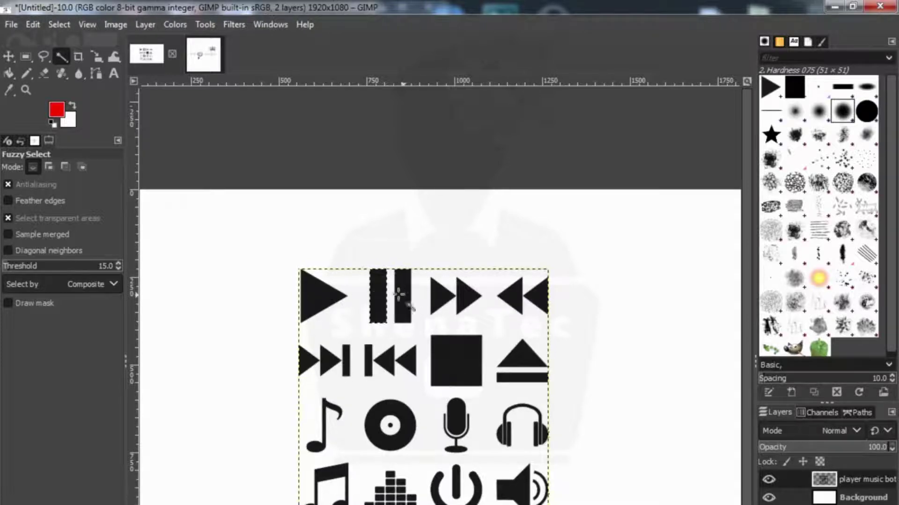
ctrl+click(403, 294)
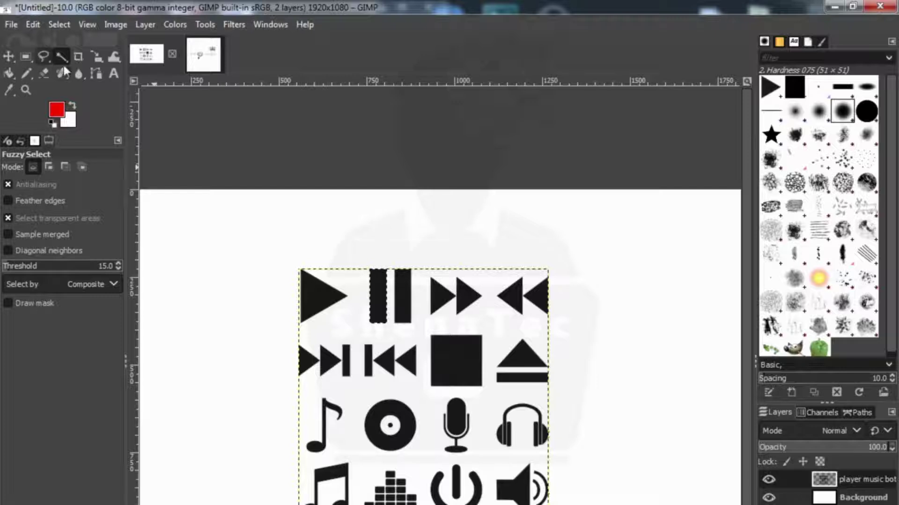
Copy the pause icon with a rectangular selection of about 210 × 212 px and paste it into the 1000×1000 image.
click(8, 57)
drag(344, 249, 430, 336)
click(26, 57)
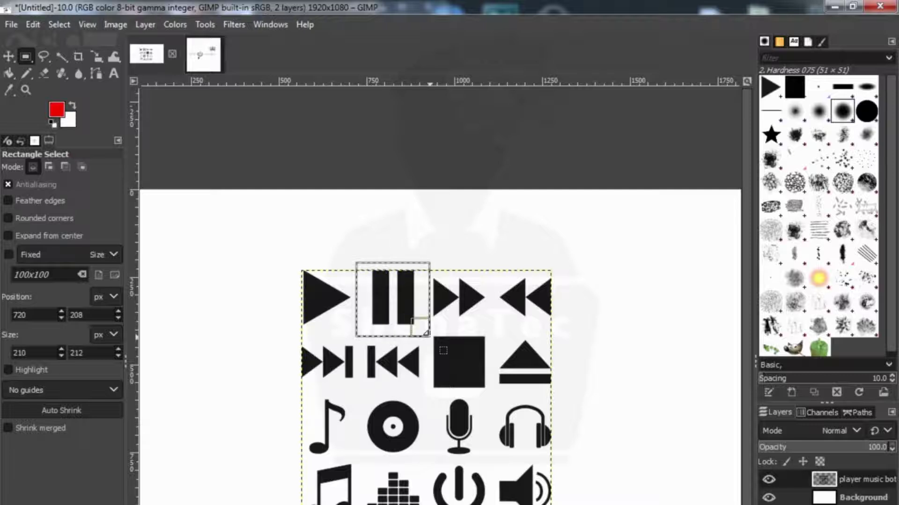
key(ctrl+c)
key(ctrl+Page_Down)
key(ctrl+v)
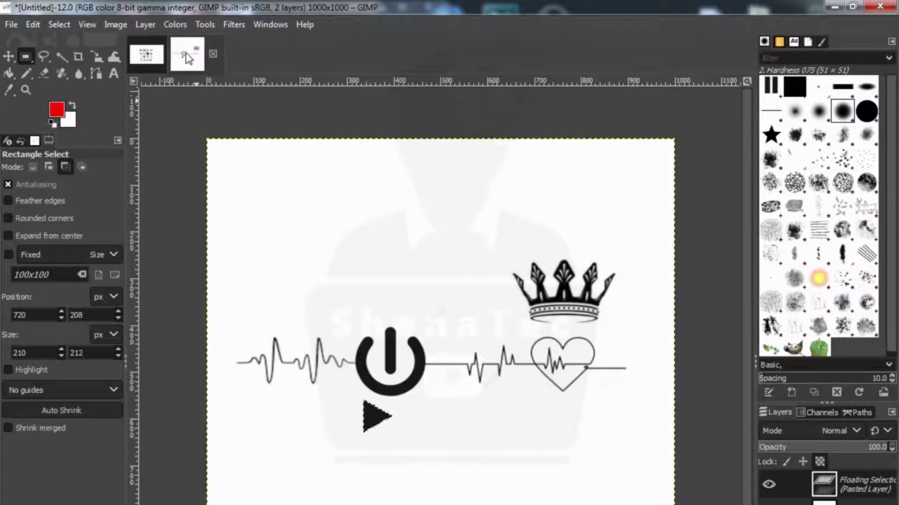
Scale the pasted pause icon down to about 85 × 77 px and place it directly right of the play triangle.
click(97, 56)
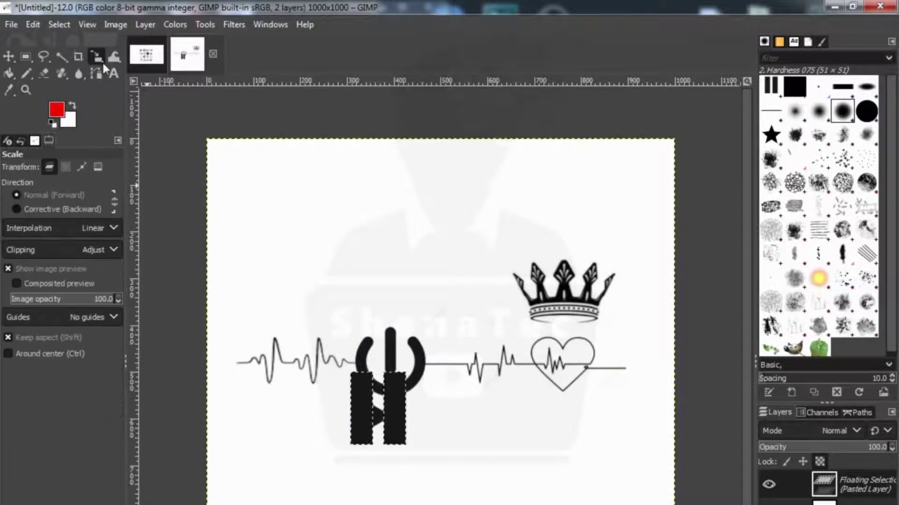
click(358, 383)
drag(358, 383, 360, 396)
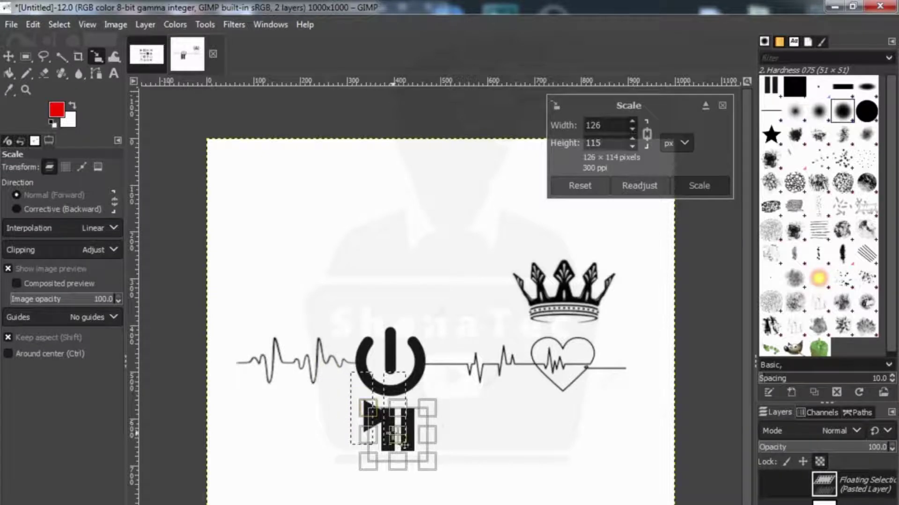
drag(380, 427, 381, 429)
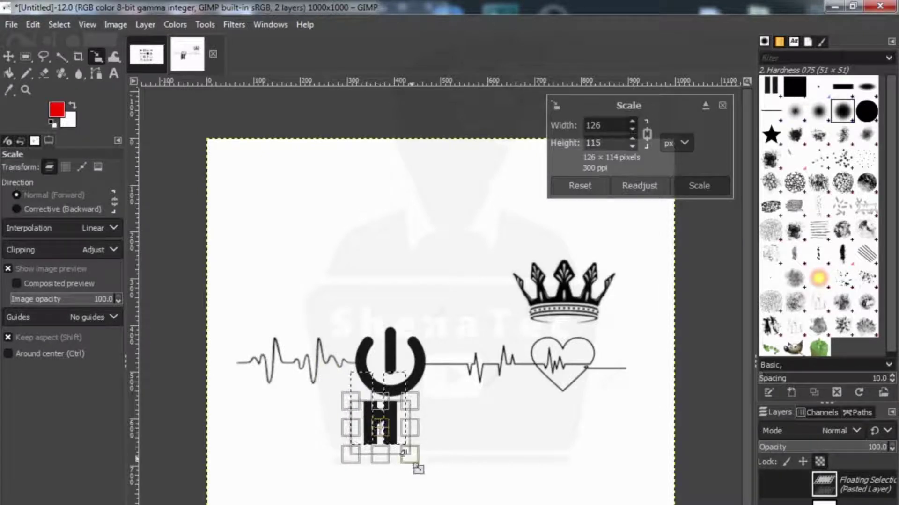
drag(414, 466, 412, 461)
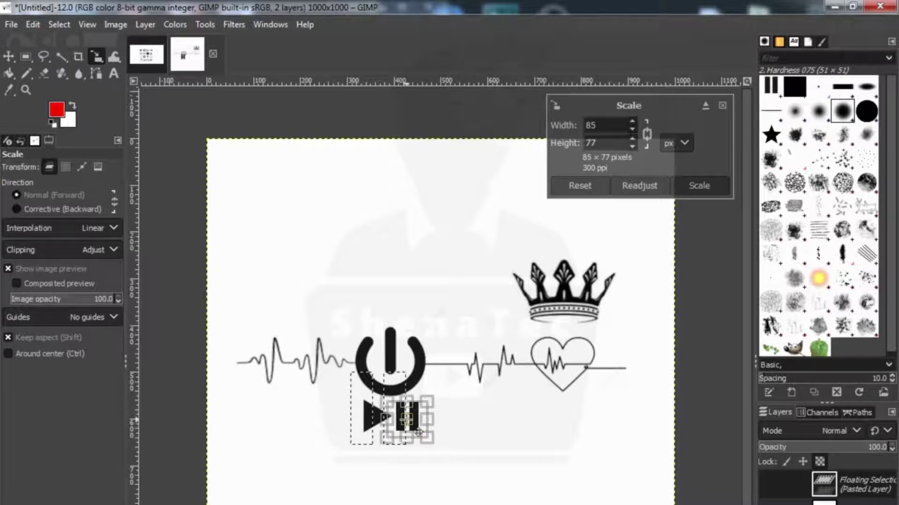
click(695, 186)
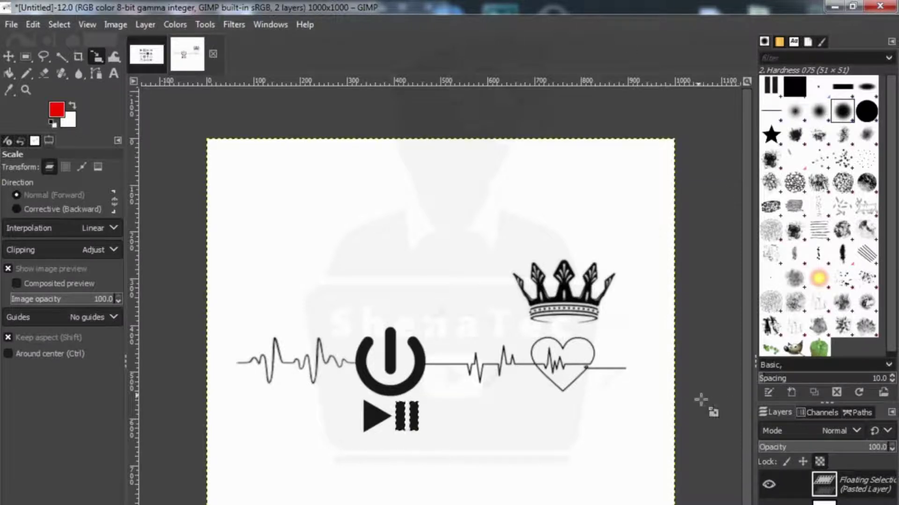
Copy the skip-back icon from the icon sheet with a rectangular selection of about 172 × 124 px and paste it into the 1000×1000 image.
click(157, 55)
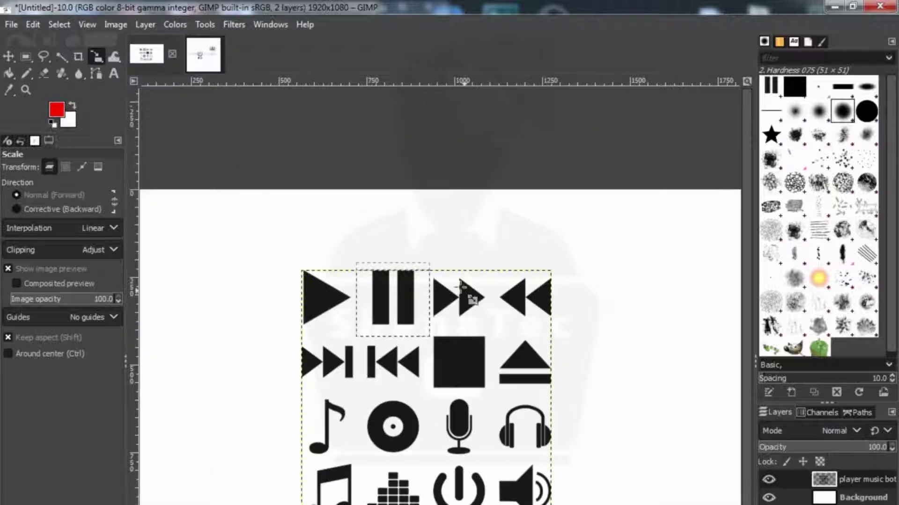
click(26, 57)
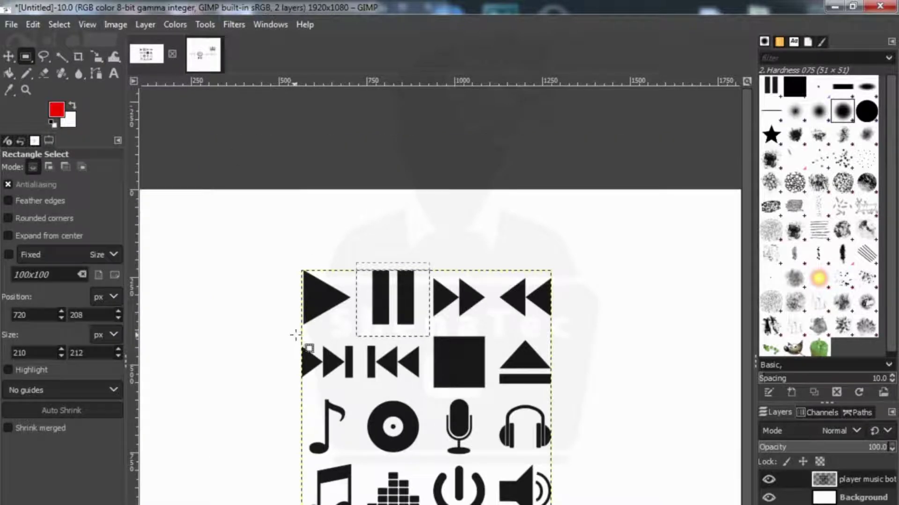
drag(364, 340, 376, 357)
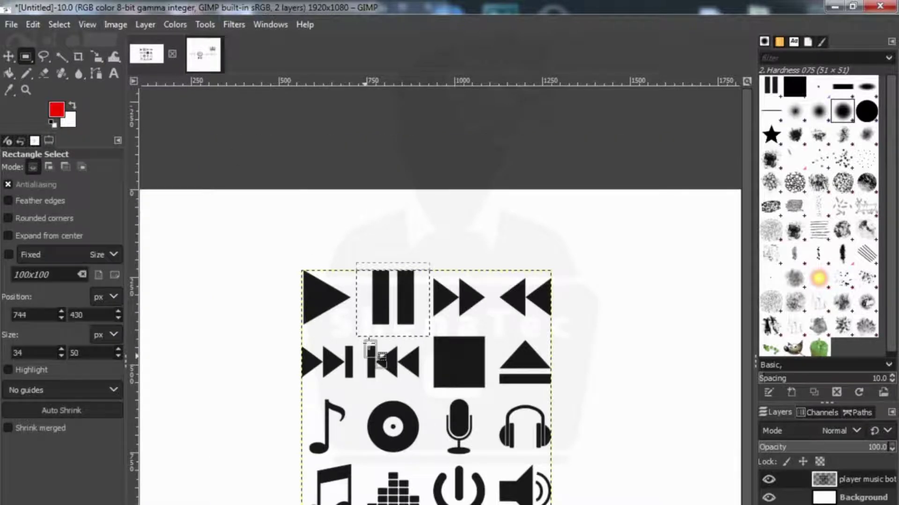
key(ctrl+c)
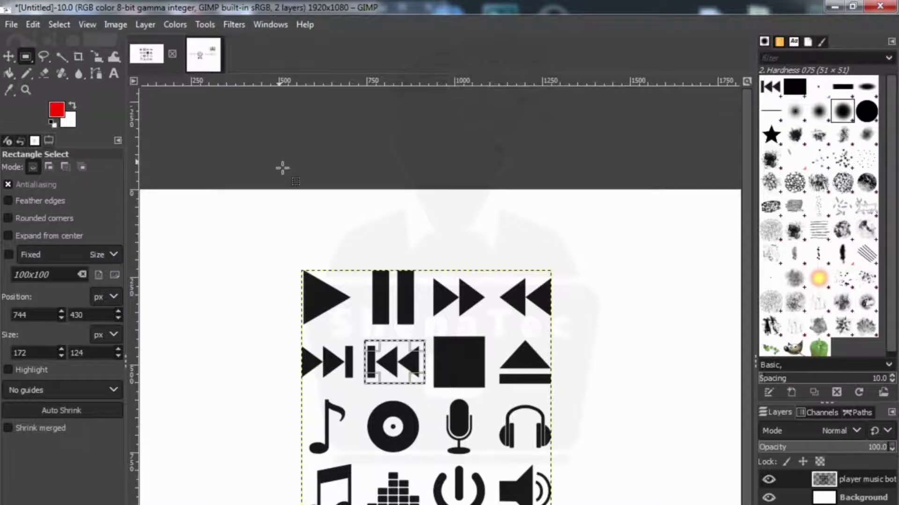
click(204, 55)
key(ctrl+v)
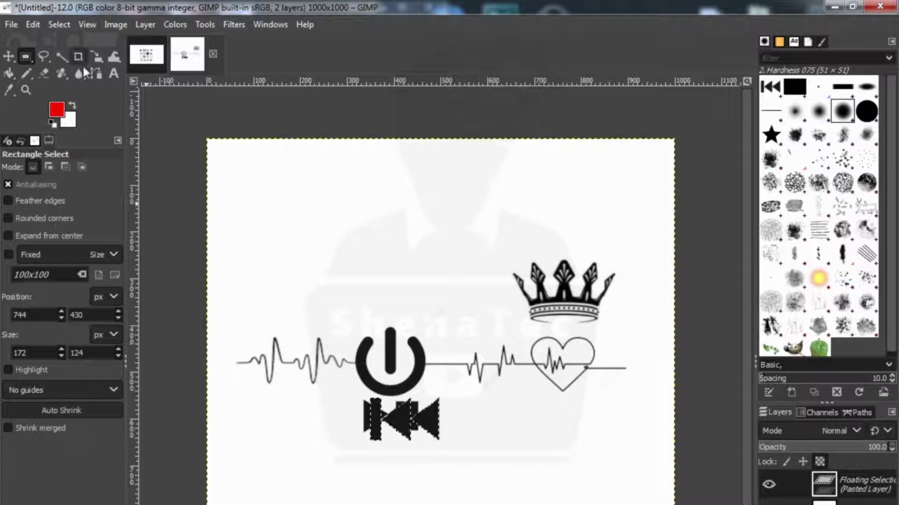
Scale the skip-back icon to about 126 × 91 px and place it directly left of the play triangle.
click(97, 56)
click(386, 412)
drag(373, 400, 328, 414)
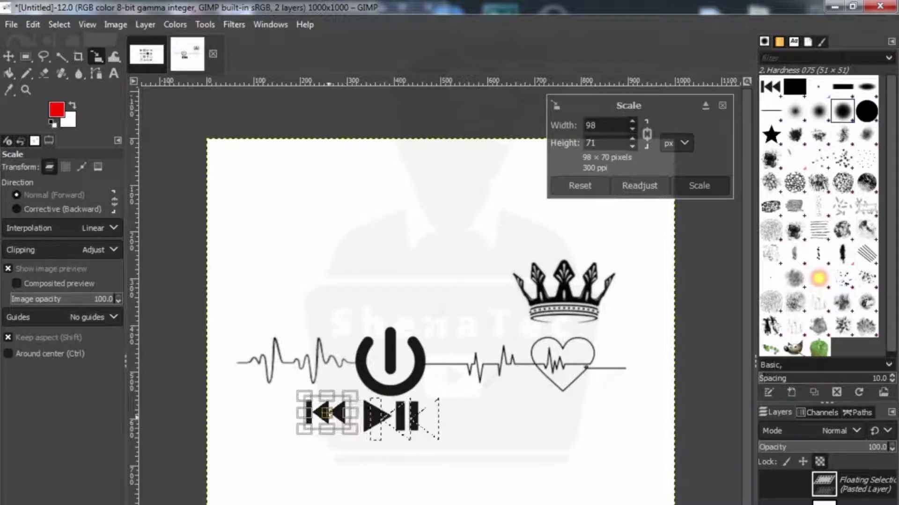
drag(364, 443, 373, 446)
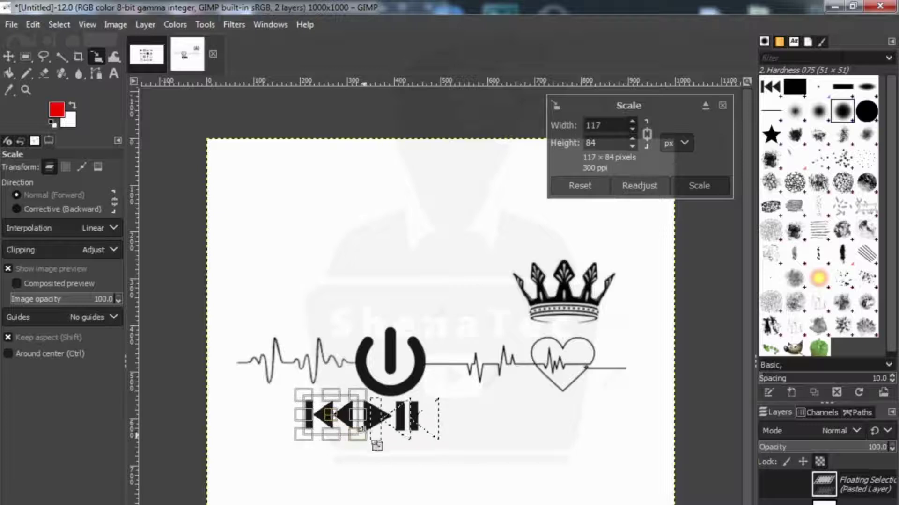
drag(346, 431, 345, 431)
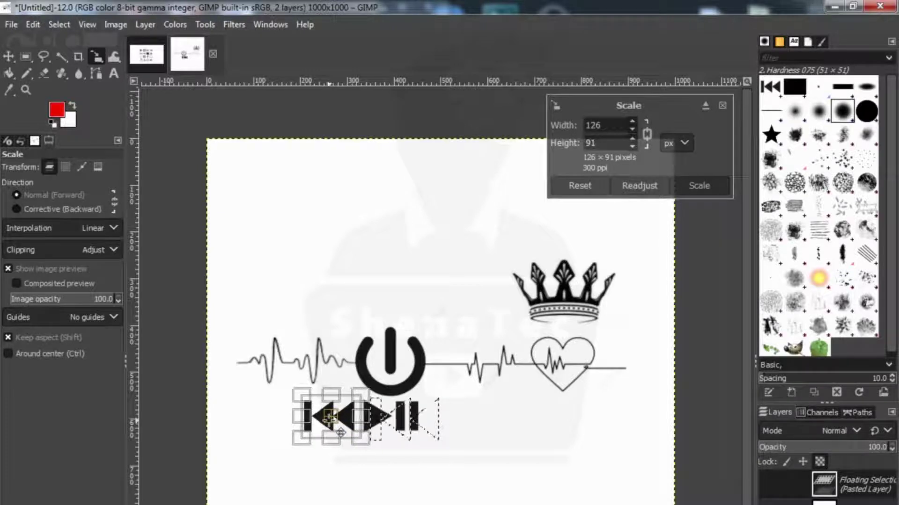
click(697, 186)
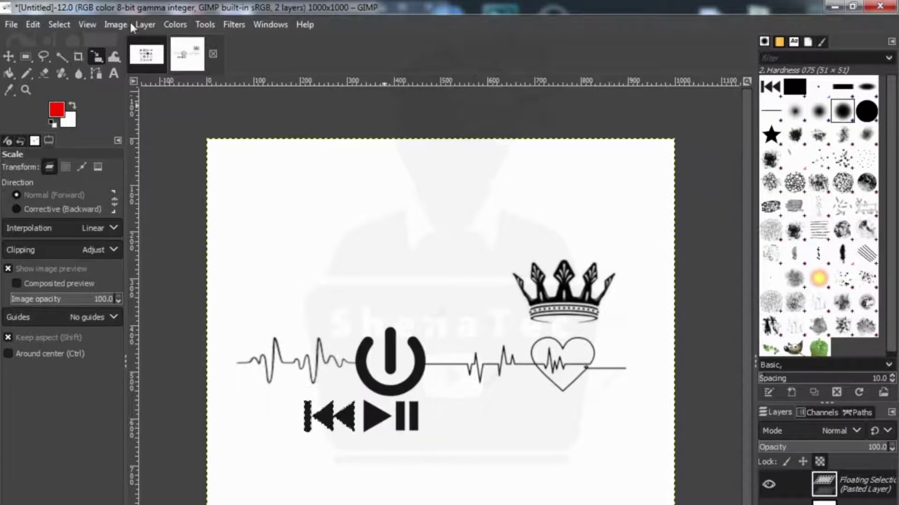
Copy the skip-forward icon from the icon sheet with a rectangular selection of about 190 × 150 px and paste it into the 1000×1000 image.
click(160, 60)
key(r)
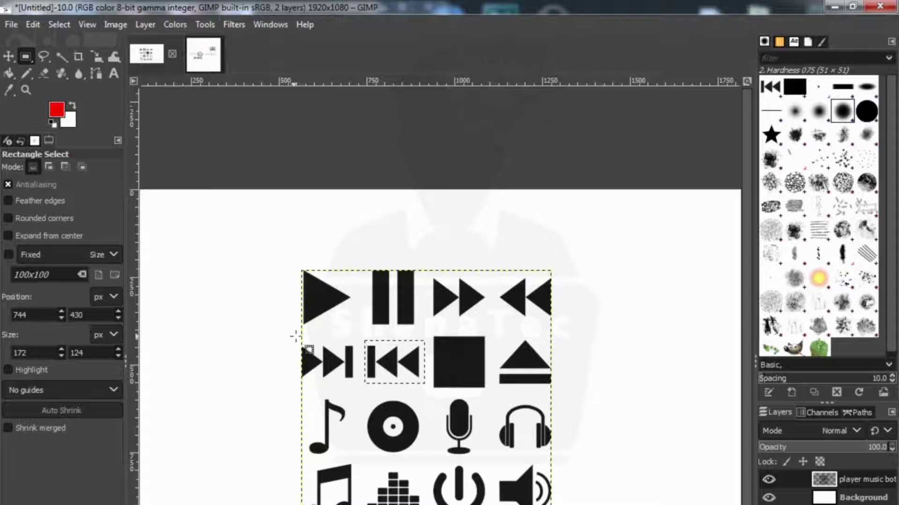
drag(293, 336, 356, 377)
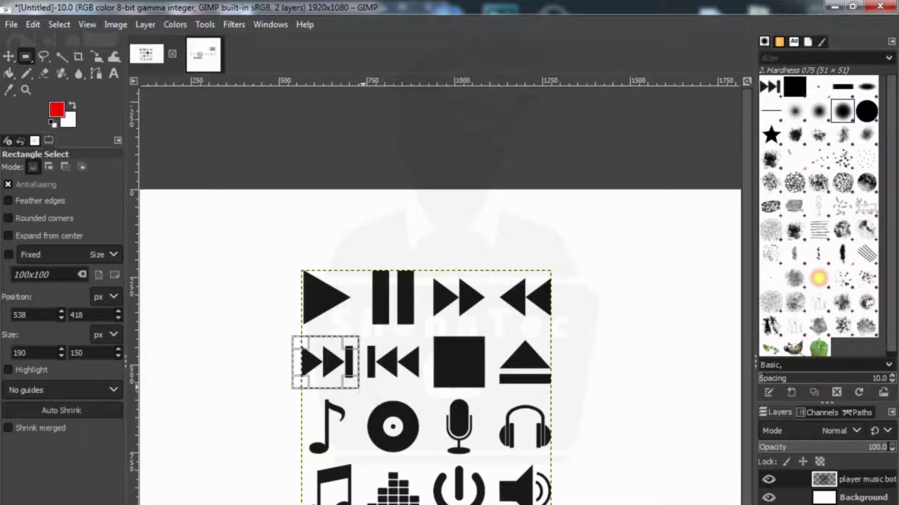
click(203, 55)
key(ctrl+v)
drag(432, 414, 363, 369)
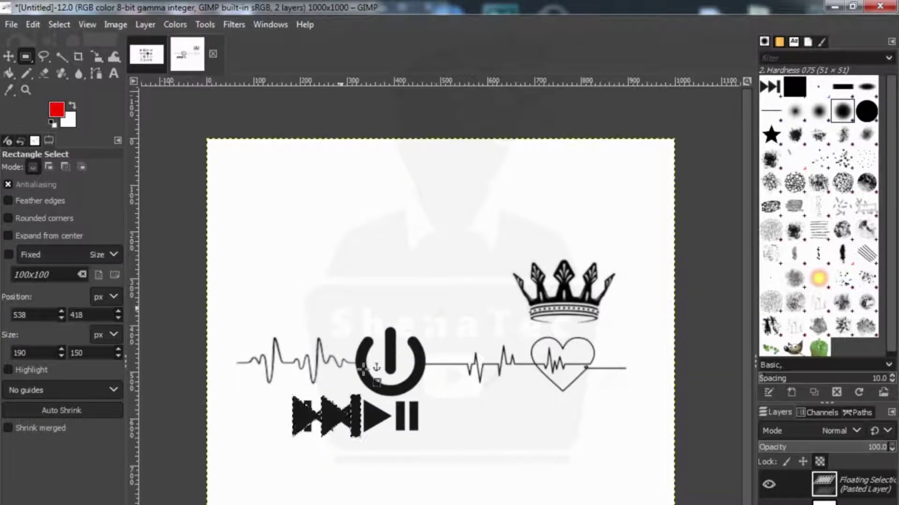
Scale the skip-forward icon to about 117 × 107 px and place it directly right of the pause icon.
click(97, 57)
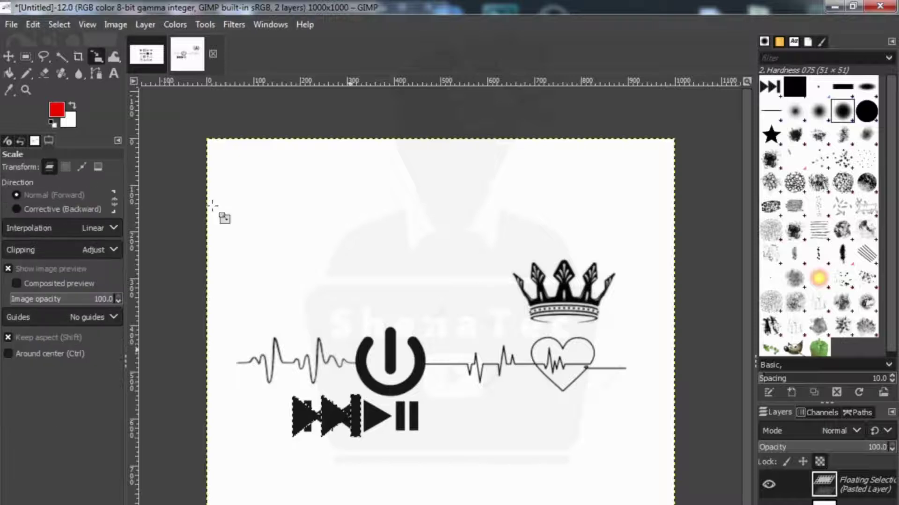
click(335, 421)
drag(294, 380, 304, 392)
drag(333, 436, 472, 429)
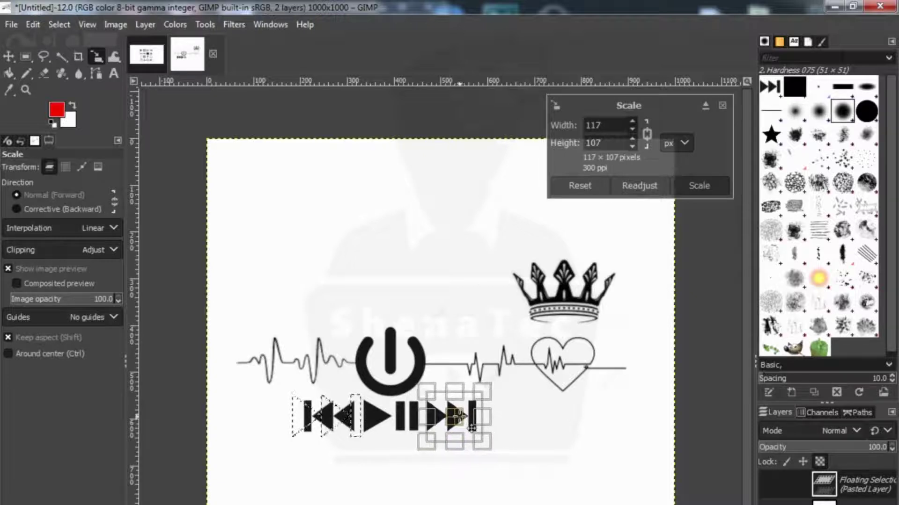
click(699, 185)
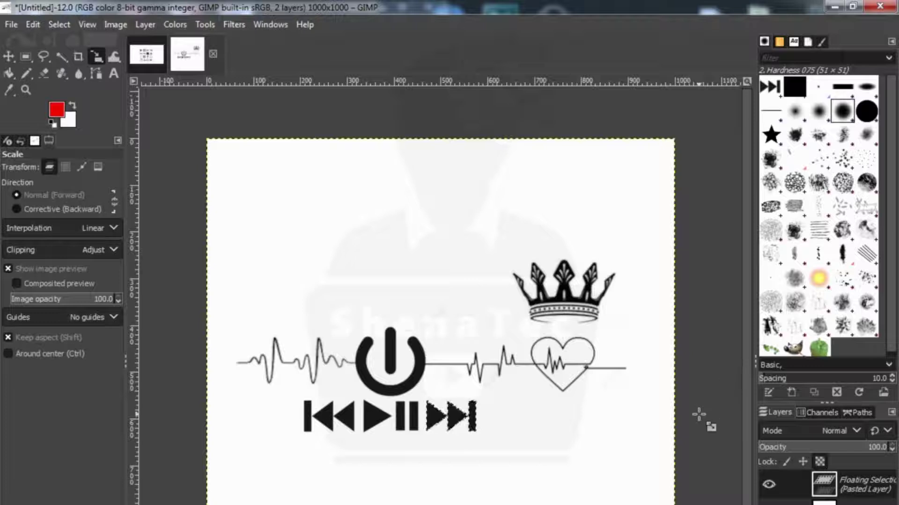
Copy the beamed music notes from the icon sheet with a rectangular selection of about 178 × 186 px and paste them into the 1000×1000 image.
click(146, 54)
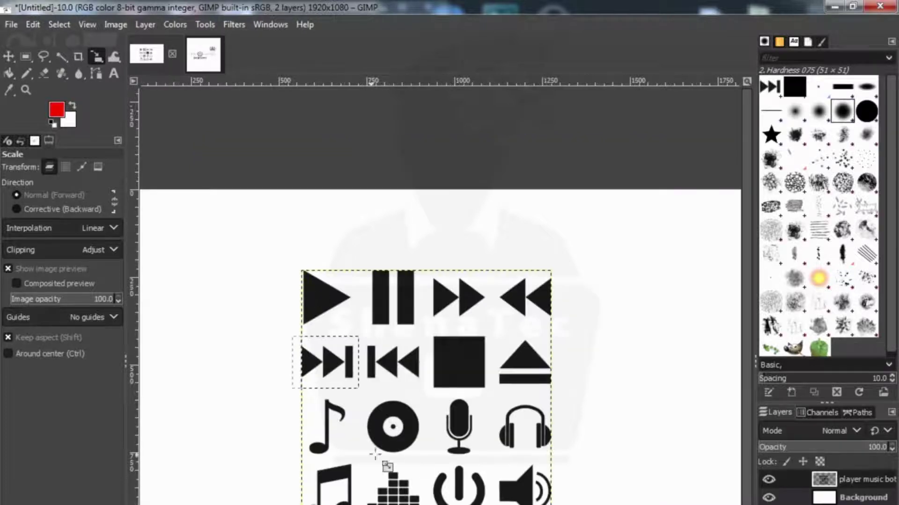
key(r)
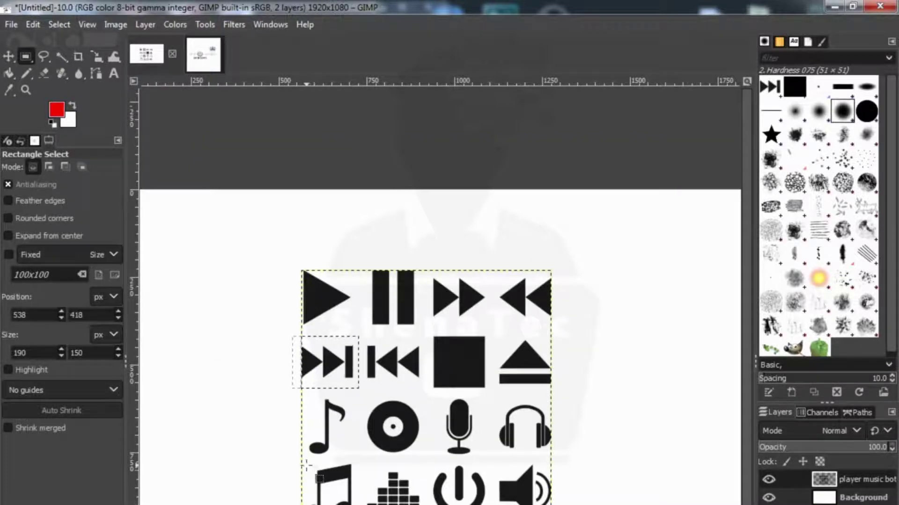
drag(304, 461, 361, 504)
key(ctrl+c)
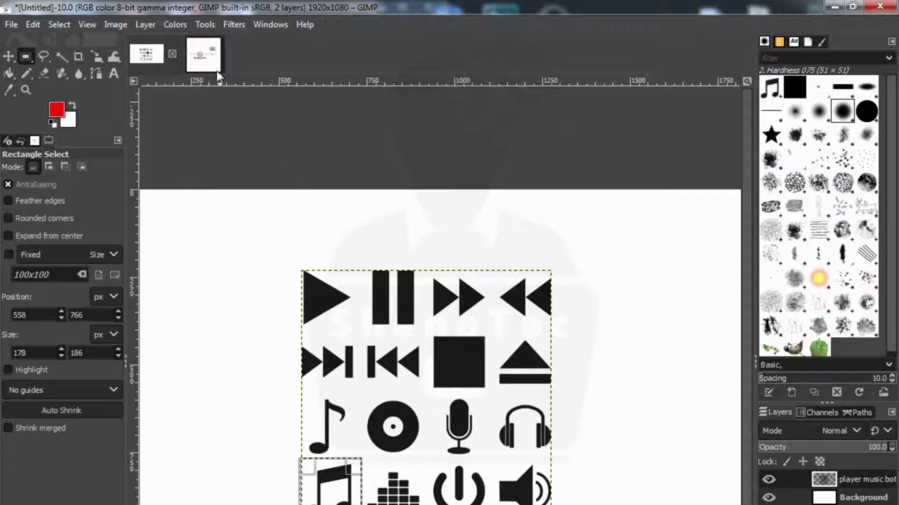
key(alt+2)
key(ctrl+v)
Scale the beamed music notes to about 136 × 136 px and position them just right of the heart.
click(97, 56)
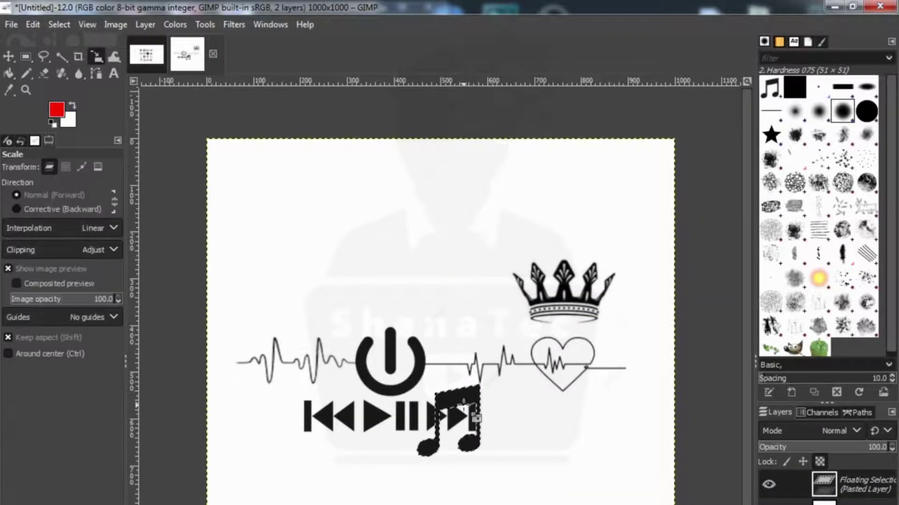
click(475, 414)
drag(414, 379, 420, 383)
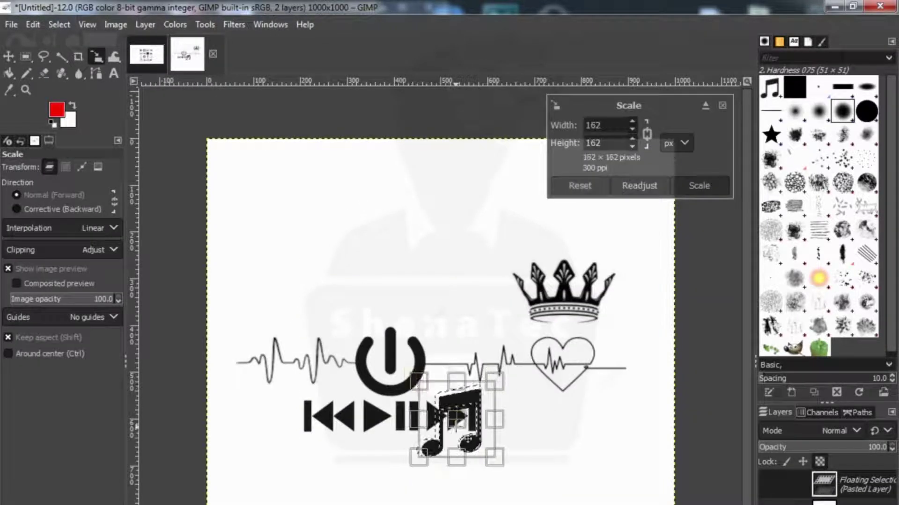
drag(468, 439, 373, 312)
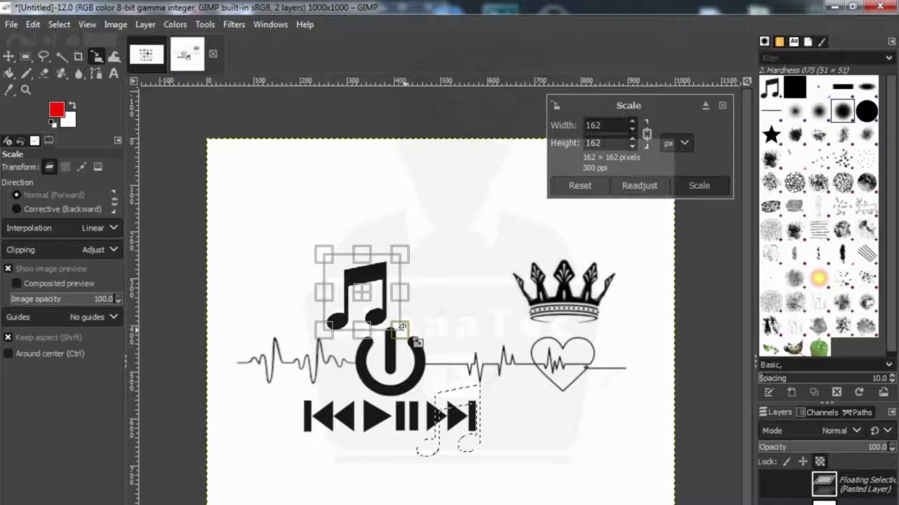
drag(416, 342, 401, 327)
drag(368, 300, 639, 350)
Rotate the beamed music notes beside the heart clockwise by about 24.67 degrees.
click(98, 56)
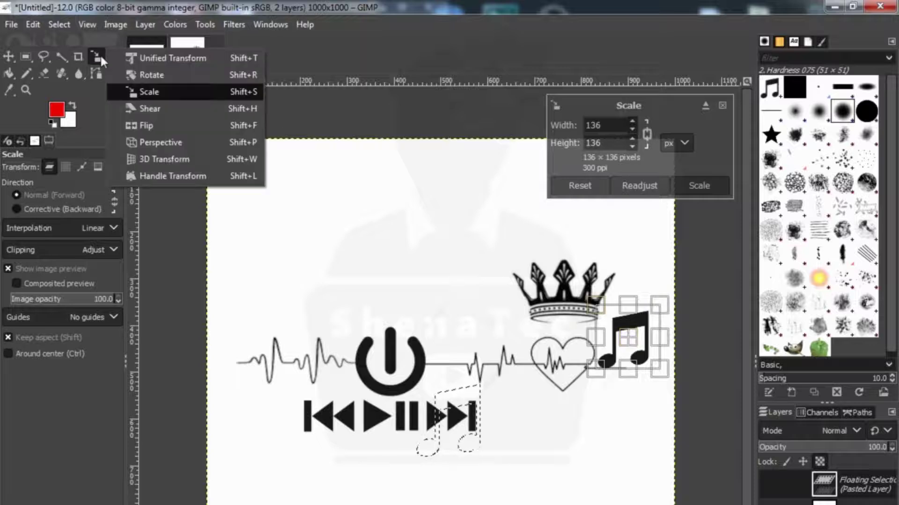
click(147, 75)
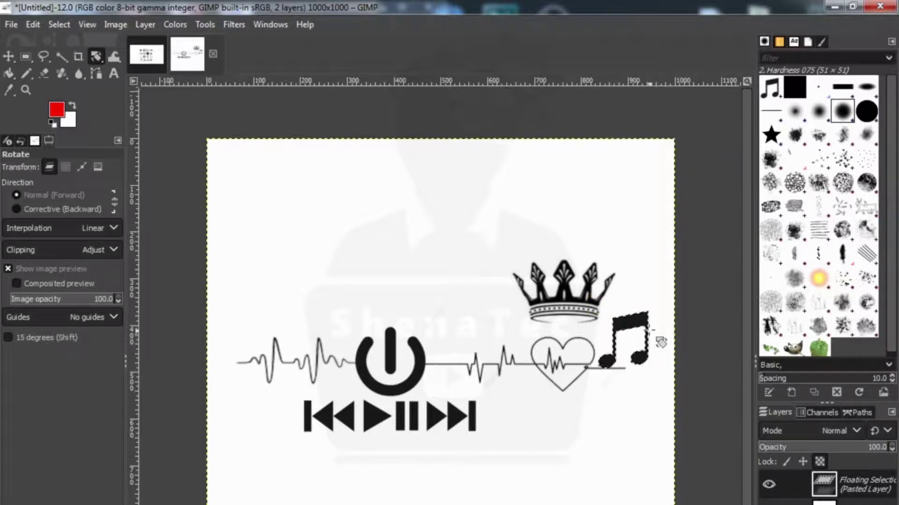
drag(660, 342, 616, 349)
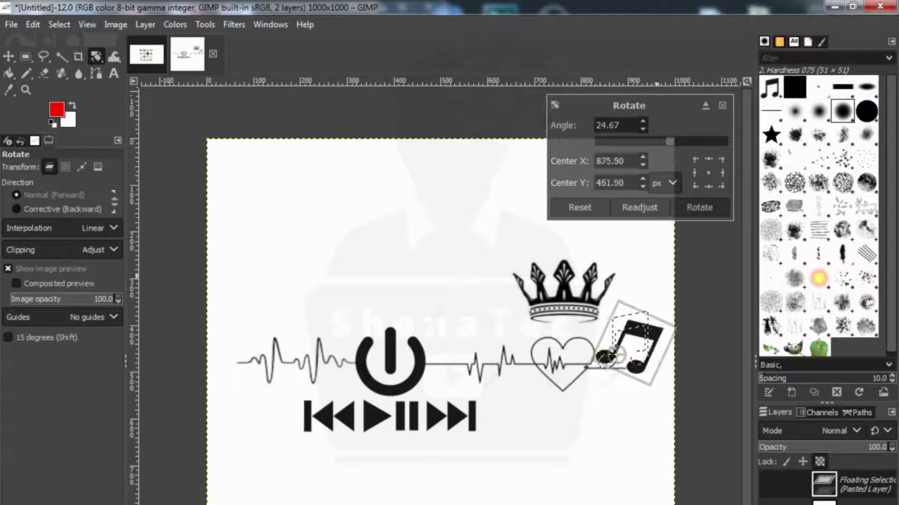
click(690, 212)
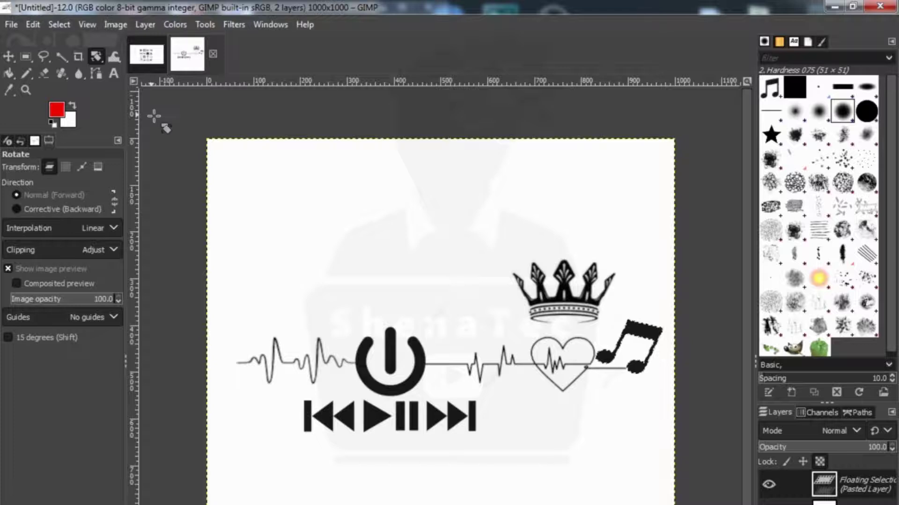
Copy the single music note from the icon sheet with Fuzzy Select and paste it into the 1000×1000 image.
click(146, 54)
click(26, 57)
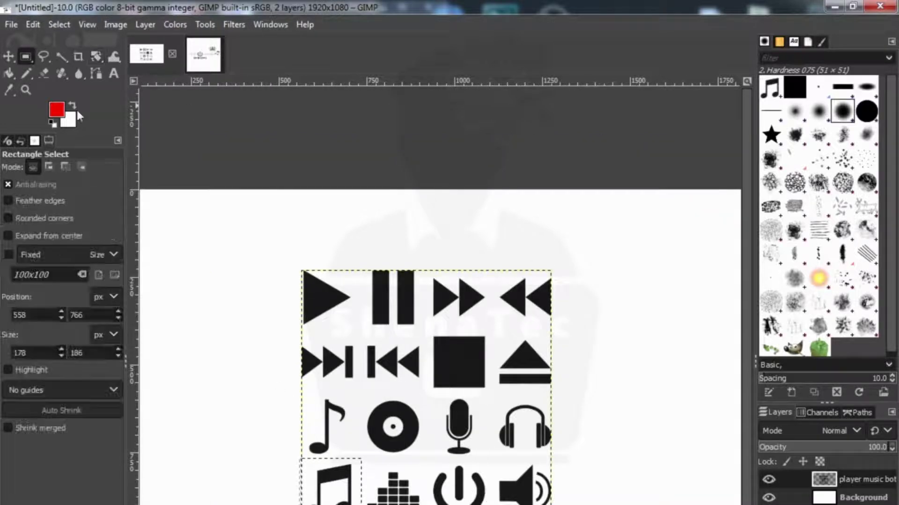
click(61, 57)
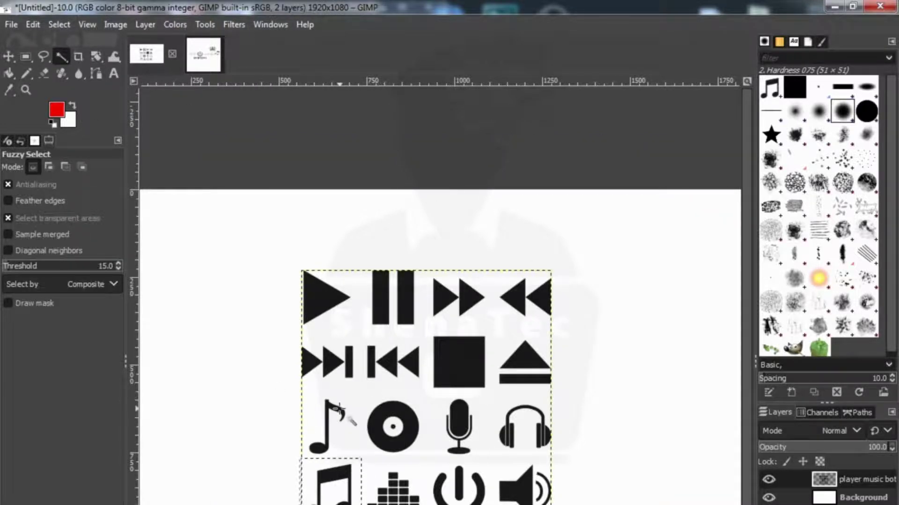
click(337, 407)
key(ctrl+c)
key(ctrl+Page_Down)
key(ctrl+v)
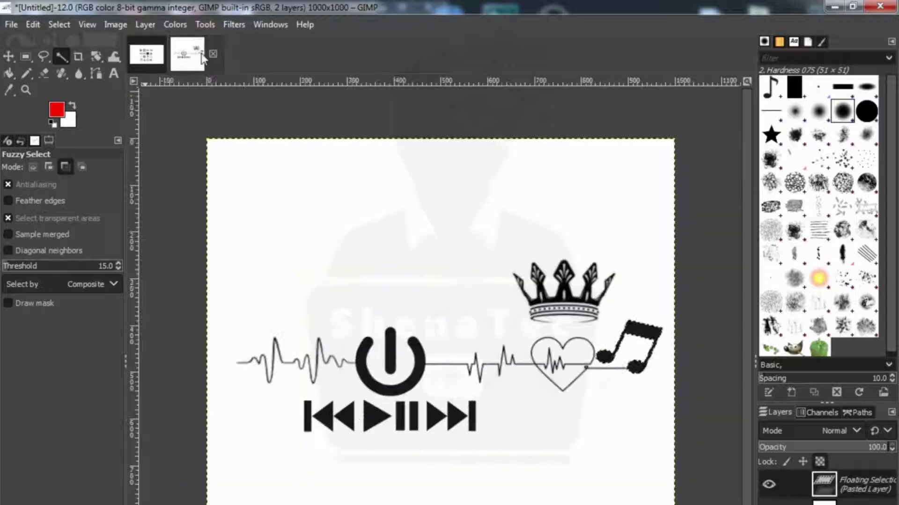
Scale the single music note to about 79 × 119 px and position it beside the crown, above the beamed notes.
click(96, 57)
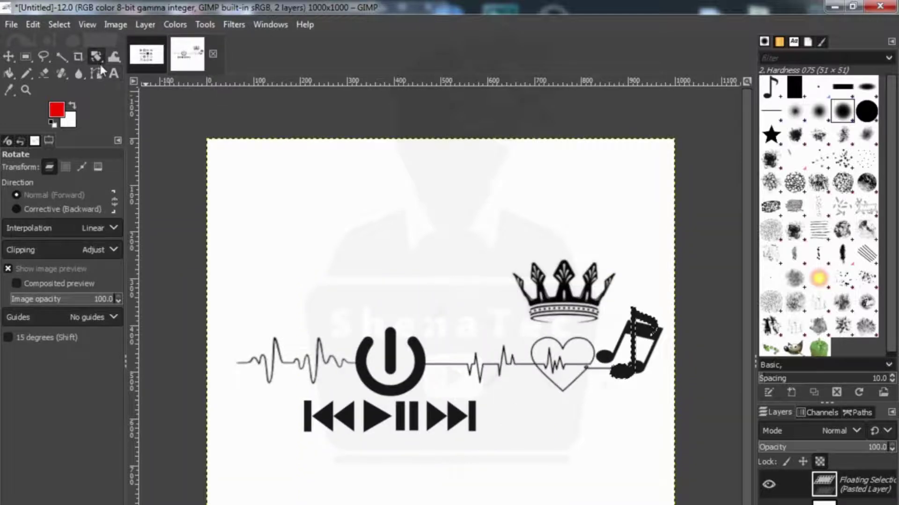
drag(101, 68, 151, 89)
click(634, 346)
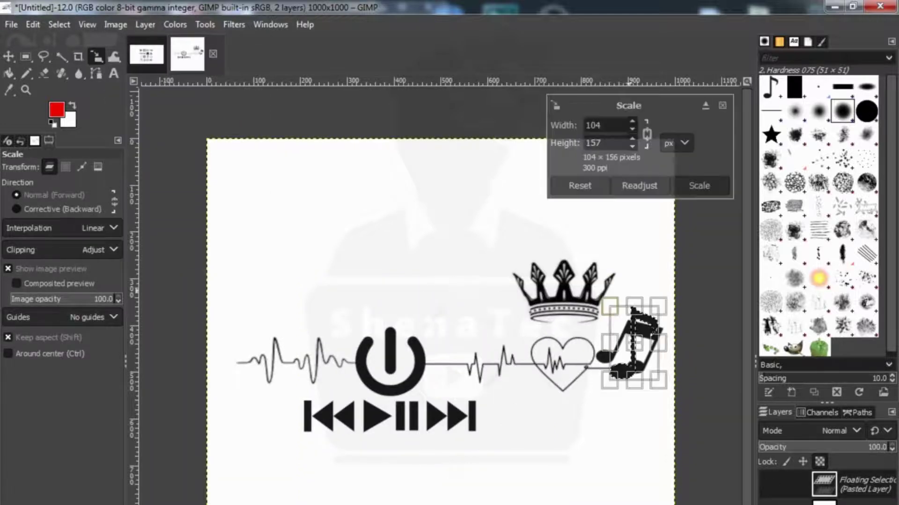
drag(657, 307, 649, 324)
drag(648, 358, 662, 288)
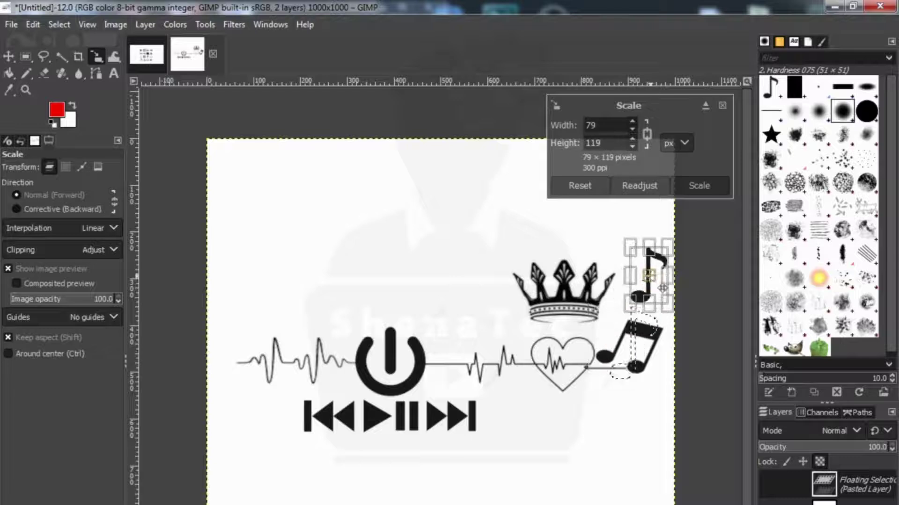
click(702, 187)
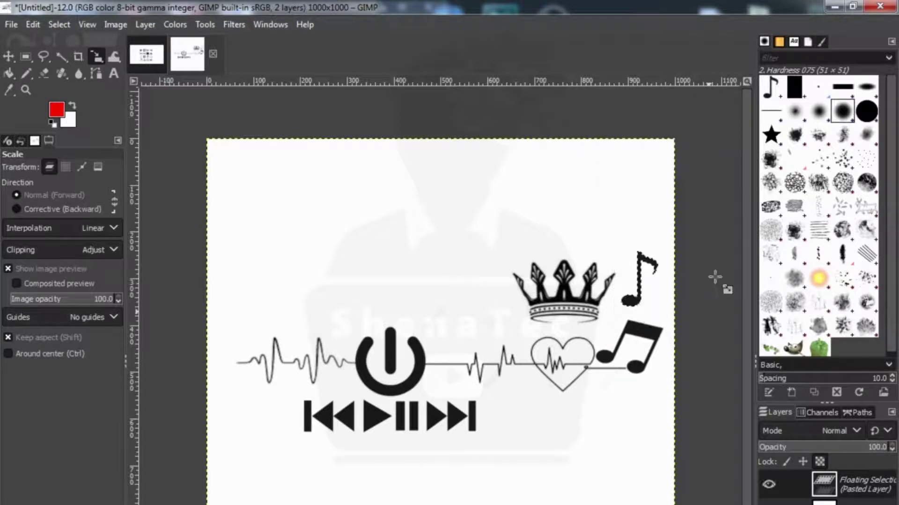
Copy the headphones from the icon sheet with a rectangular selection of about 216 × 192 px and paste them just below the heart.
click(155, 56)
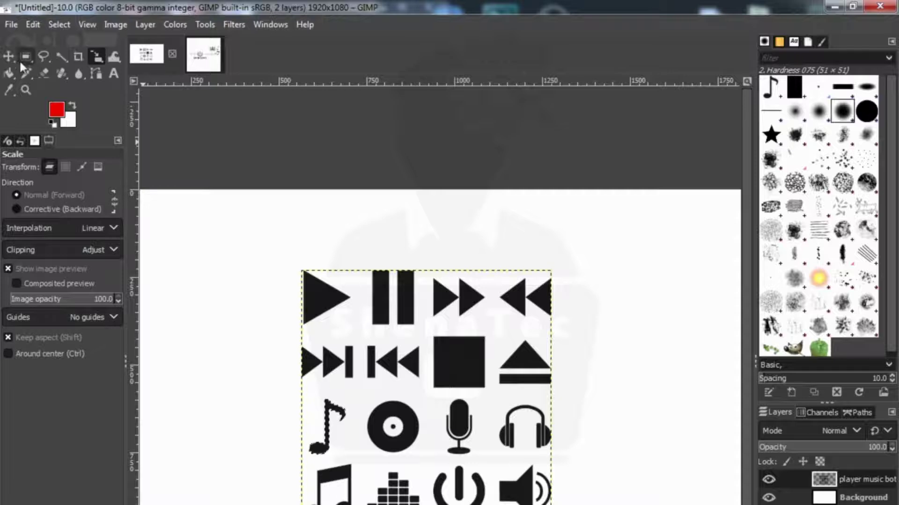
click(61, 56)
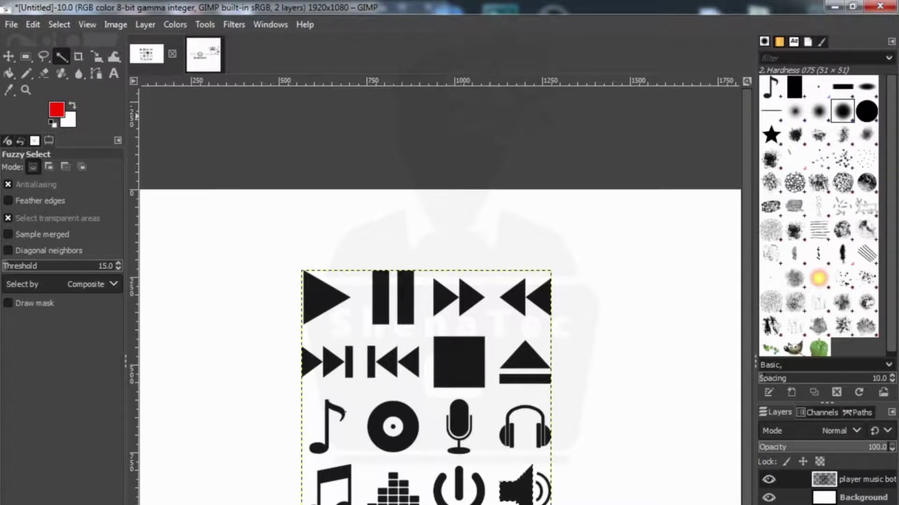
click(25, 56)
drag(487, 395, 563, 463)
key(ctrl+c)
click(202, 65)
key(ctrl+v)
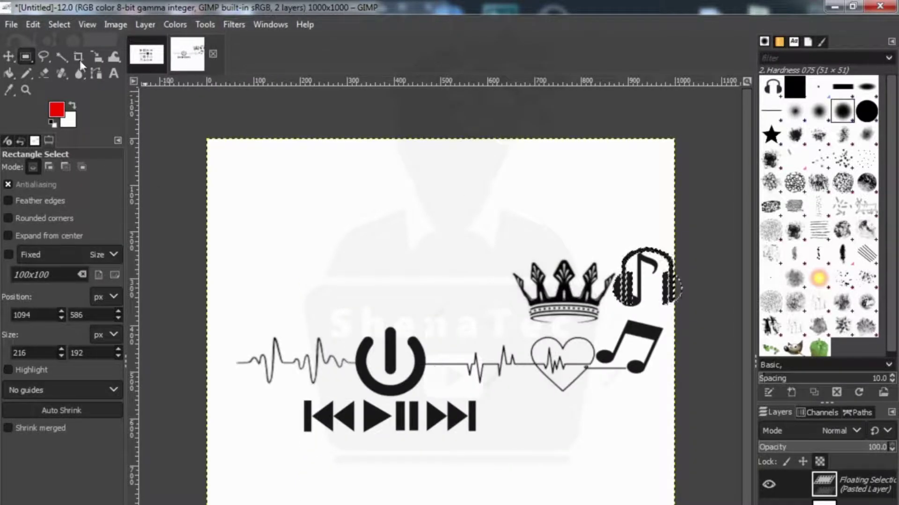
click(8, 57)
drag(681, 301, 562, 432)
Copy the microphone from the icon sheet with a rectangular selection of about 182 × 196 px and paste it at the heartbeat line's left end.
key(alt+1)
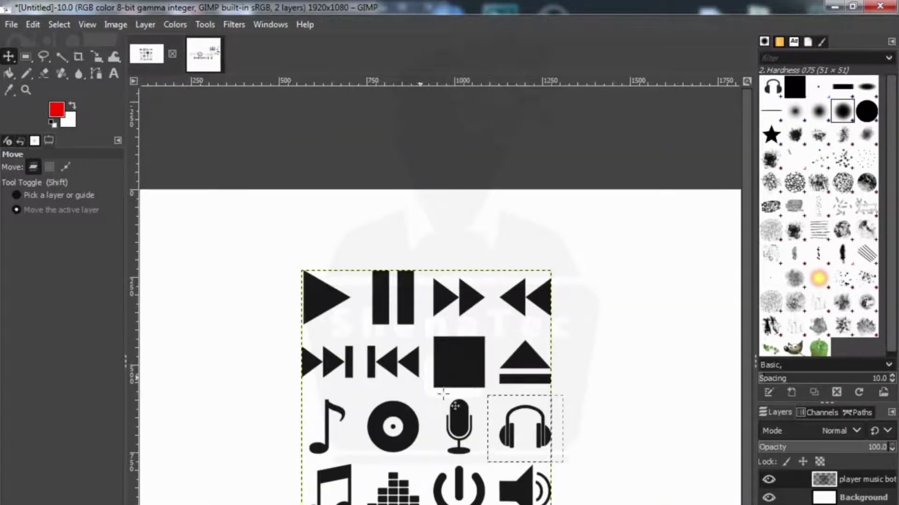
click(25, 57)
drag(424, 393, 487, 461)
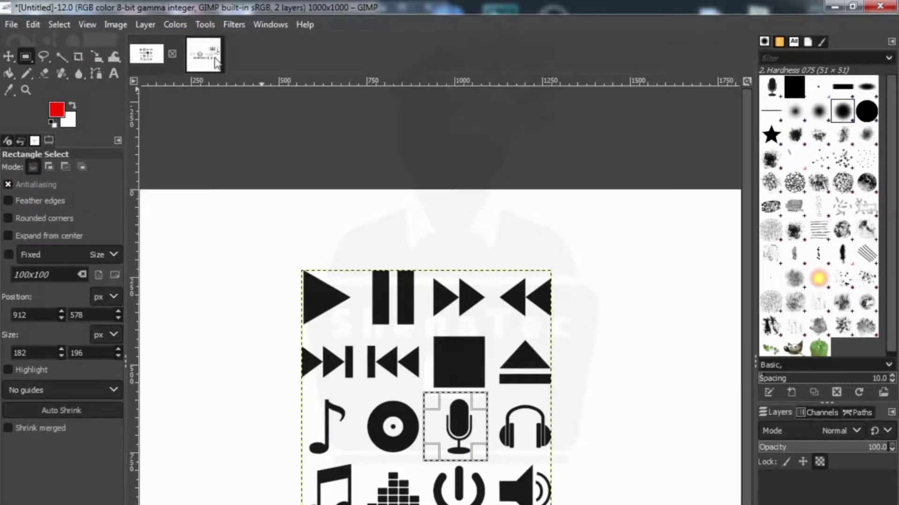
key(alt+2)
key(ctrl+v)
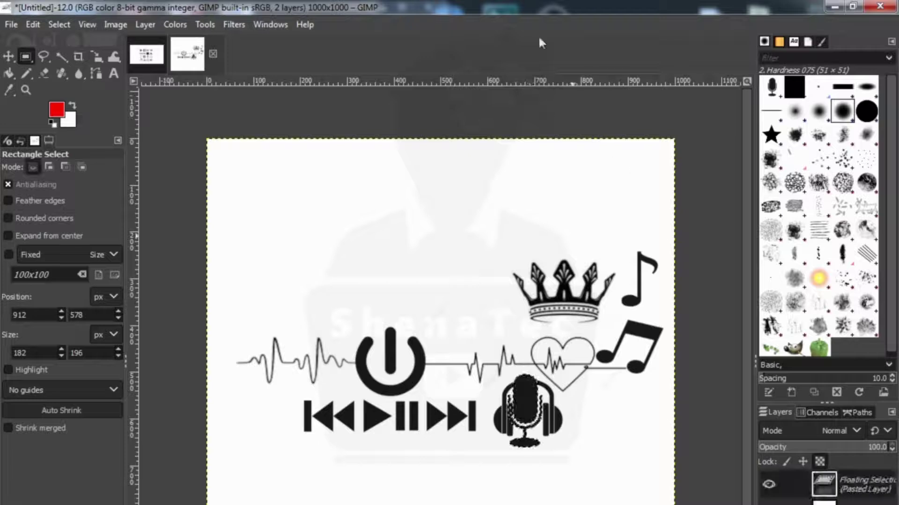
key(m)
drag(522, 402, 240, 330)
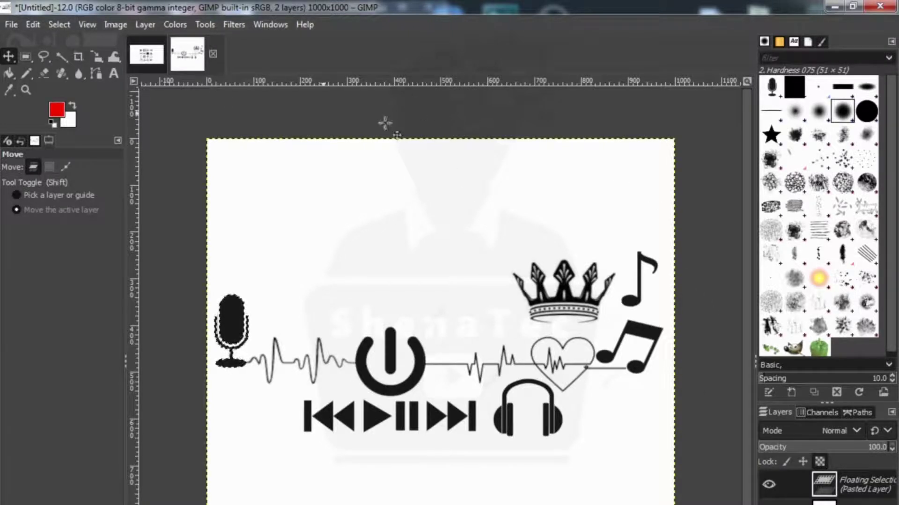
Copy the speaker from the icon sheet with a rectangular selection of about 238 × 200 px and paste it right of the headphones.
key(alt+1)
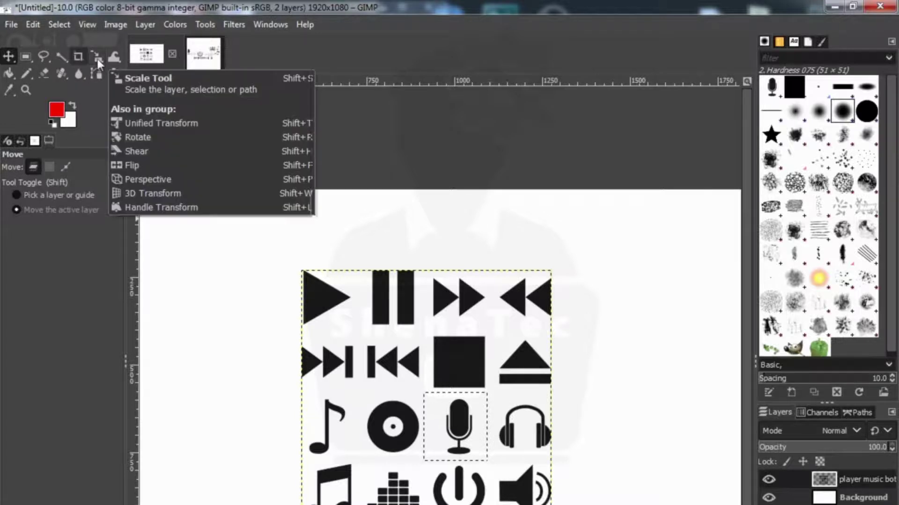
key(r)
drag(488, 461, 571, 504)
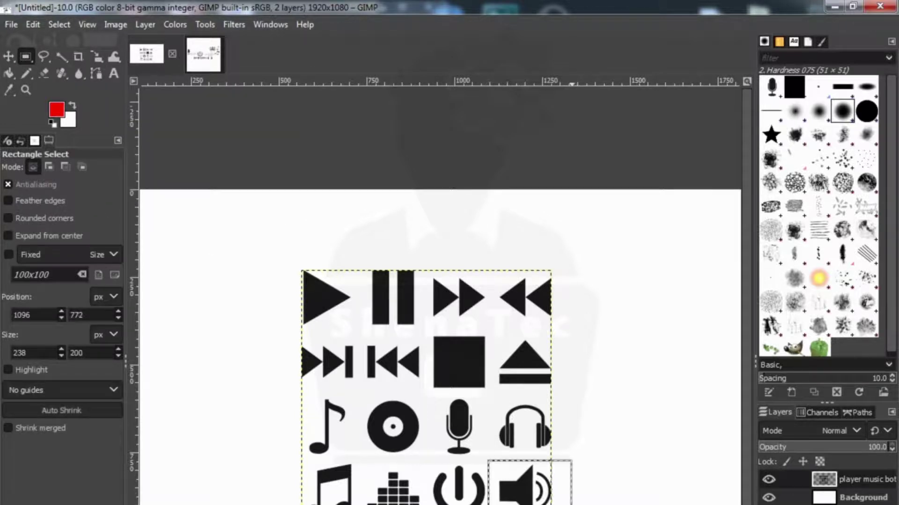
key(ctrl+c)
key(alt+2)
key(ctrl+v)
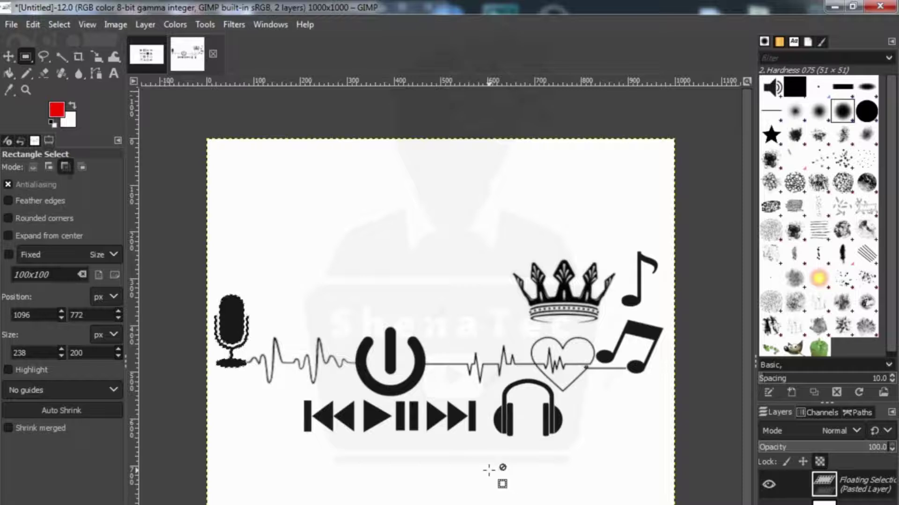
drag(234, 344, 608, 429)
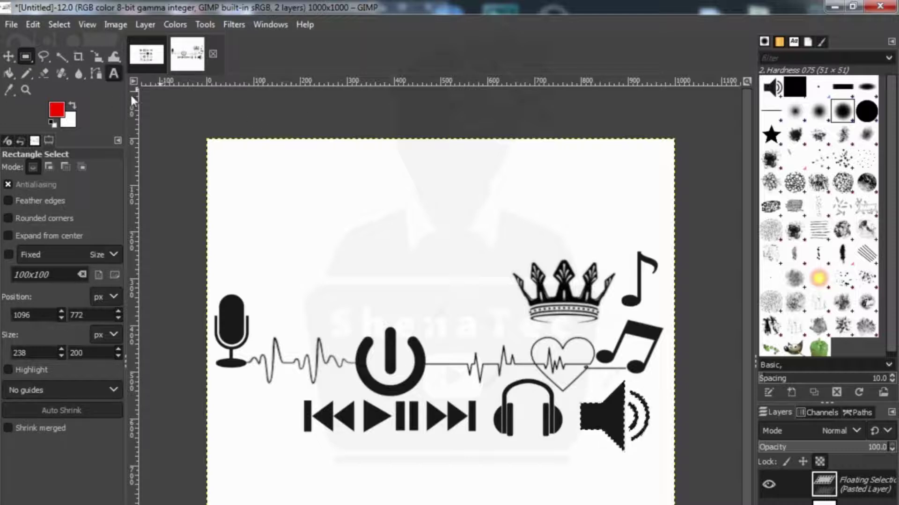
Add the first name as text between the crown and the heart and set its size to 50 px.
key(t)
drag(308, 243, 410, 274)
drag(529, 321, 596, 347)
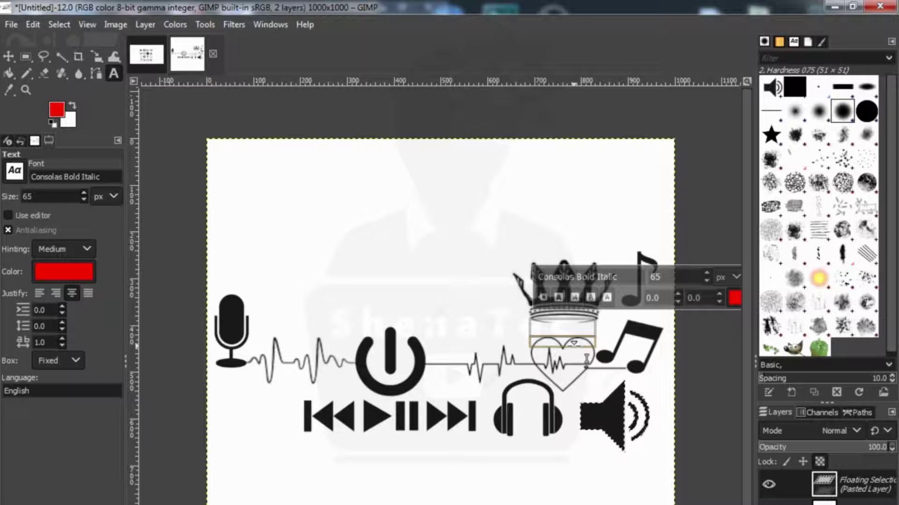
text(kavi)
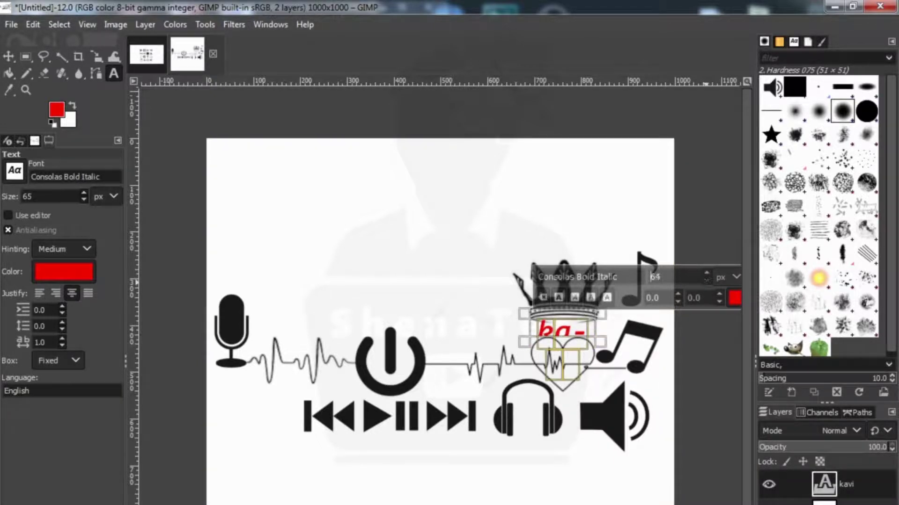
key(Down)
key(Down)
key(Down)
key(Down)
key(Down)
key(Down)
key(Down)
key(Down)
key(Down)
key(Down)
key(Down)
key(Down)
key(Down)
key(Down)
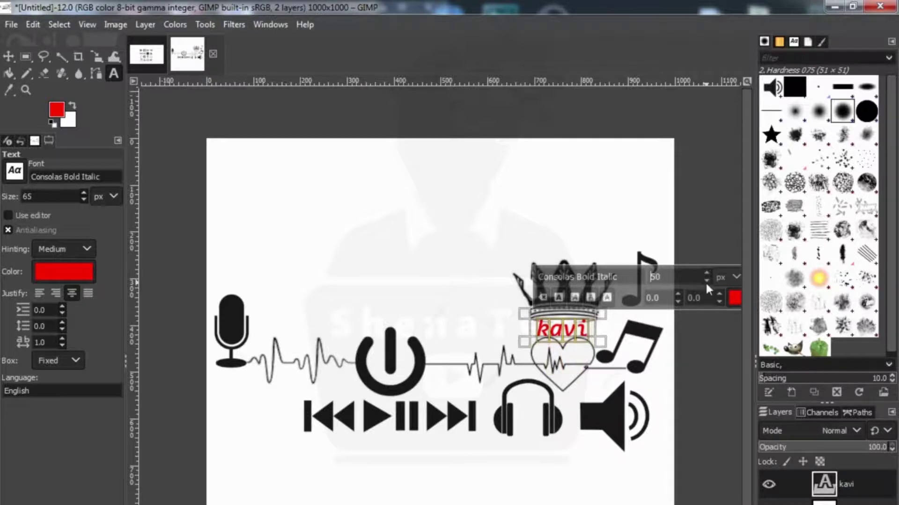
Change the name text's color to black (000000).
click(734, 297)
click(642, 260)
drag(642, 260, 604, 360)
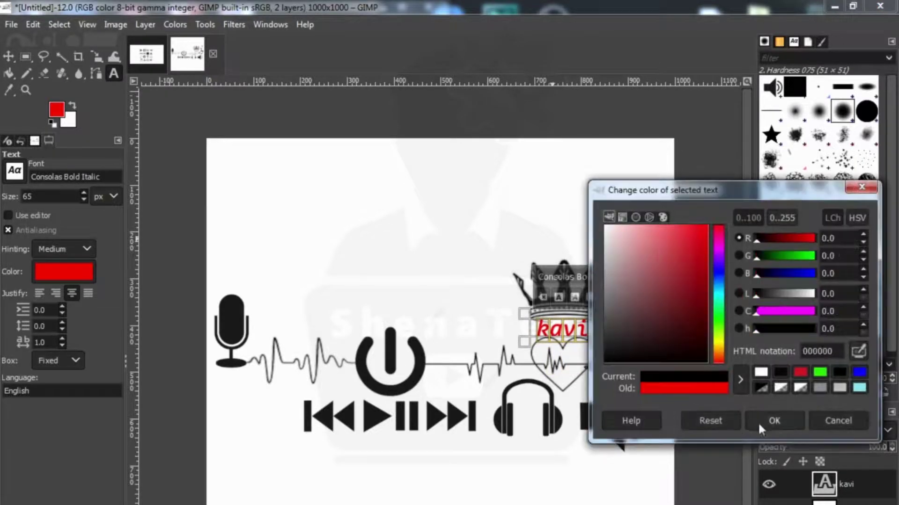
click(759, 420)
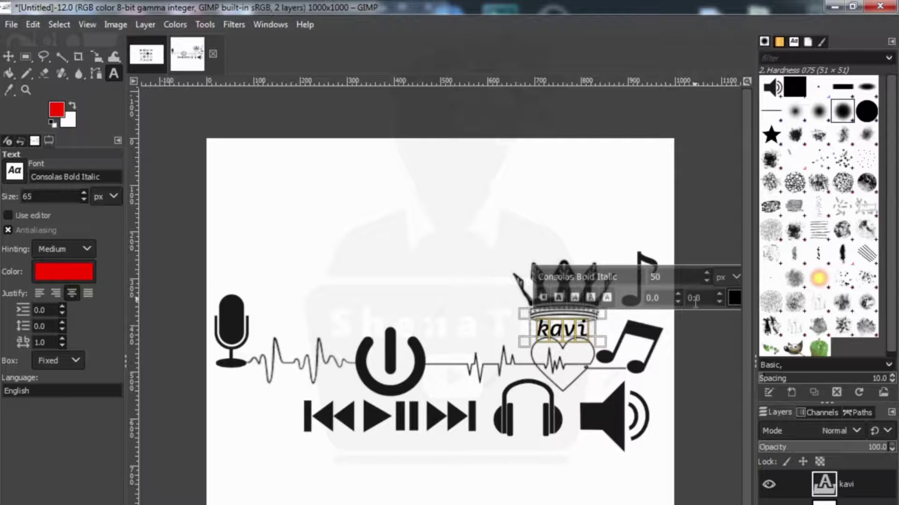
Set the name text's size to 45 px and nudge it into place between the crown and the heart.
key(Down)
key(Down)
key(Down)
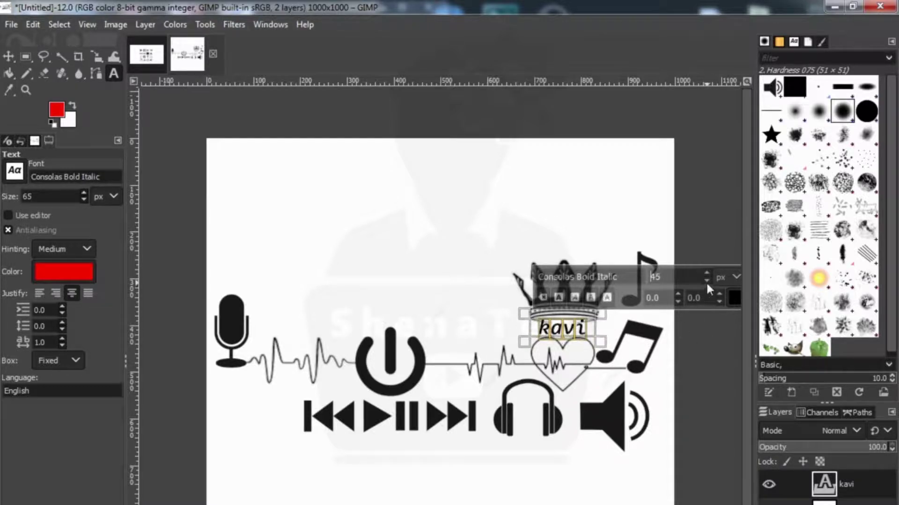
click(702, 415)
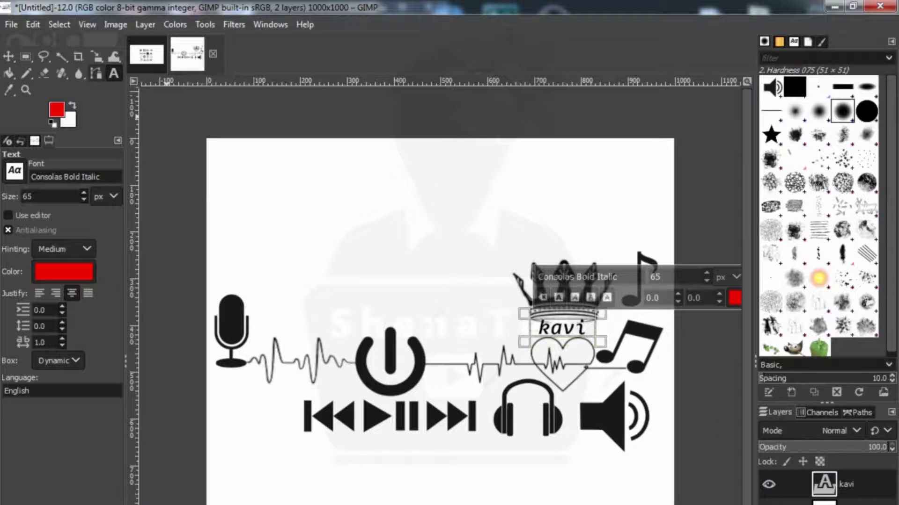
click(8, 57)
drag(554, 343, 555, 344)
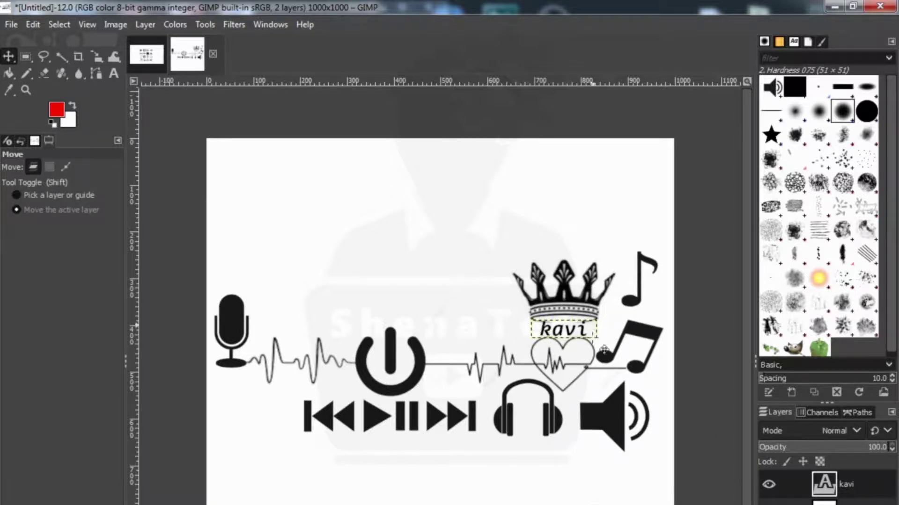
Change the font of the name text under the crown to Copperplate Gothic Bold.
click(113, 73)
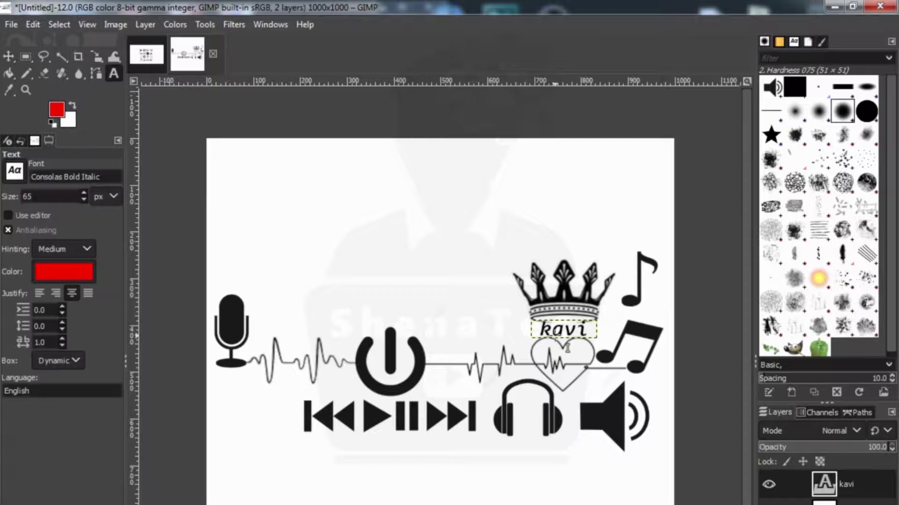
click(565, 345)
scroll(21, 174, down, 3)
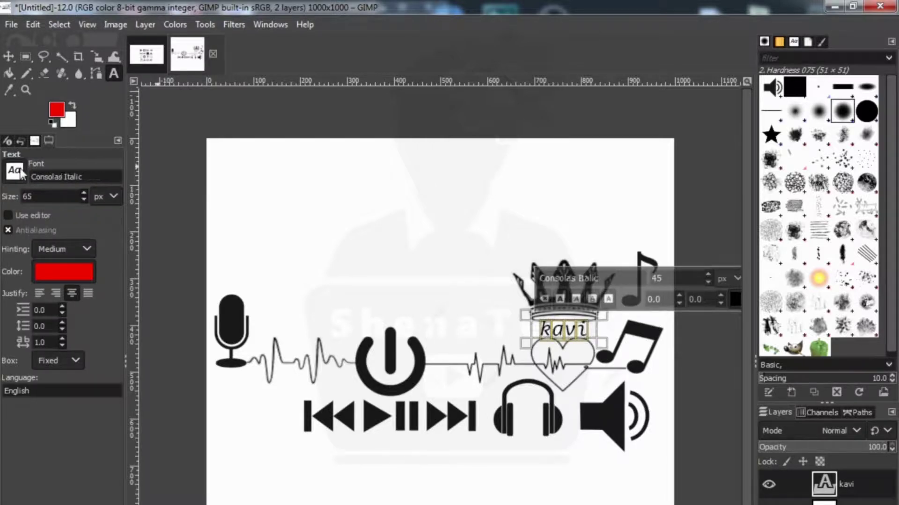
scroll(22, 173, down, 4)
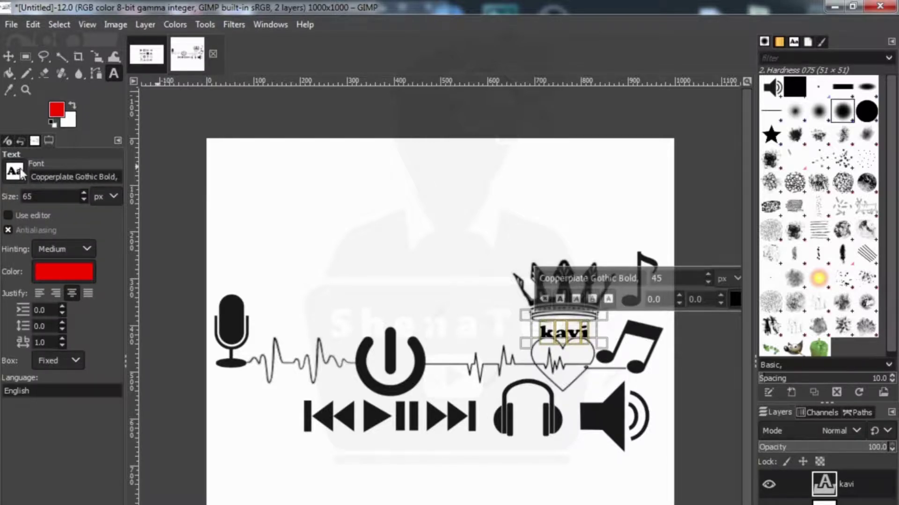
click(559, 300)
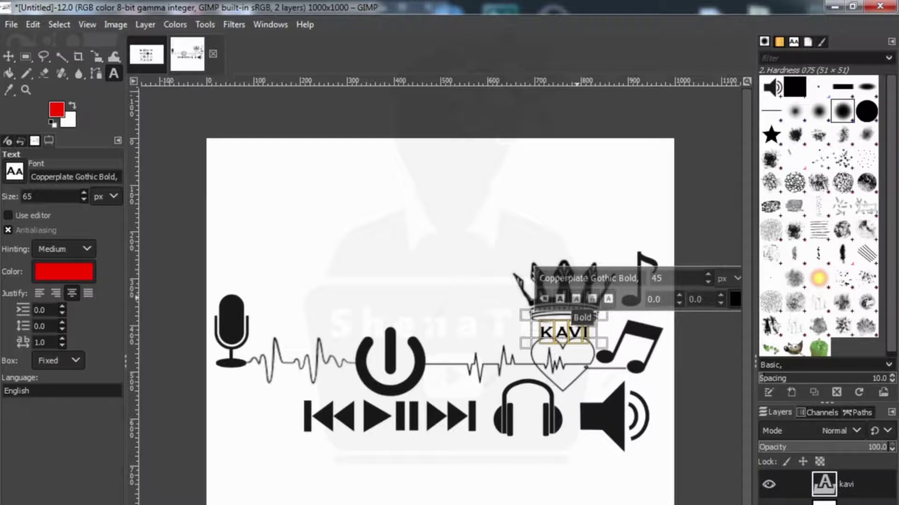
Set the name text's size to 40 px and enlarge its text box slightly.
click(708, 282)
click(708, 283)
click(707, 283)
click(708, 282)
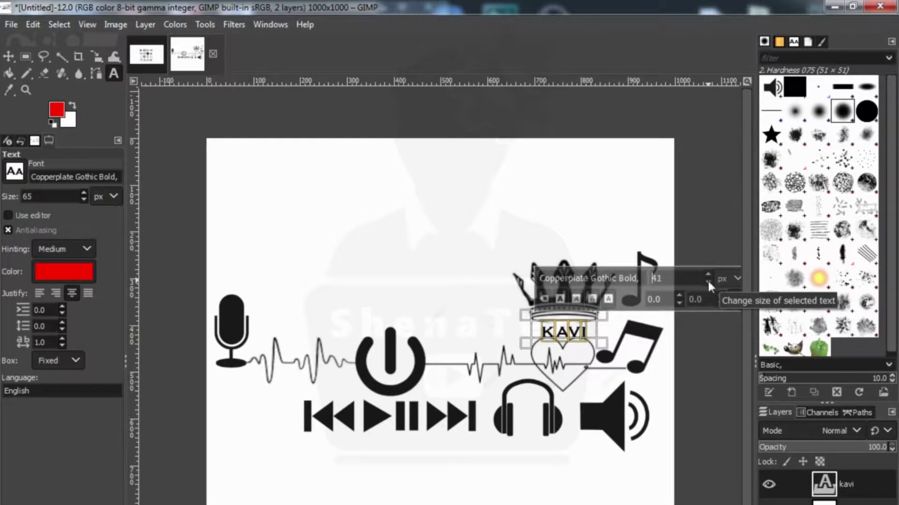
click(707, 282)
drag(618, 357, 629, 366)
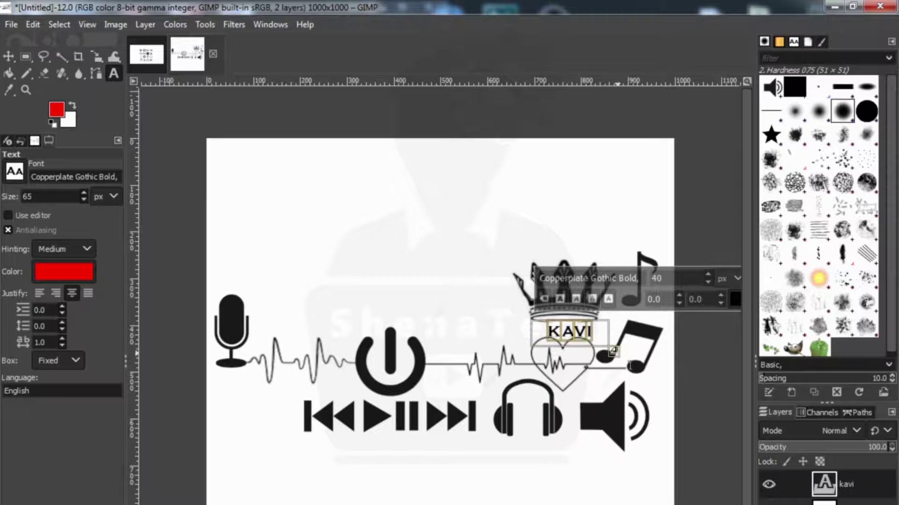
Center the name text between the crown and the heart and merge its layer down into the background.
click(9, 56)
drag(565, 343, 558, 342)
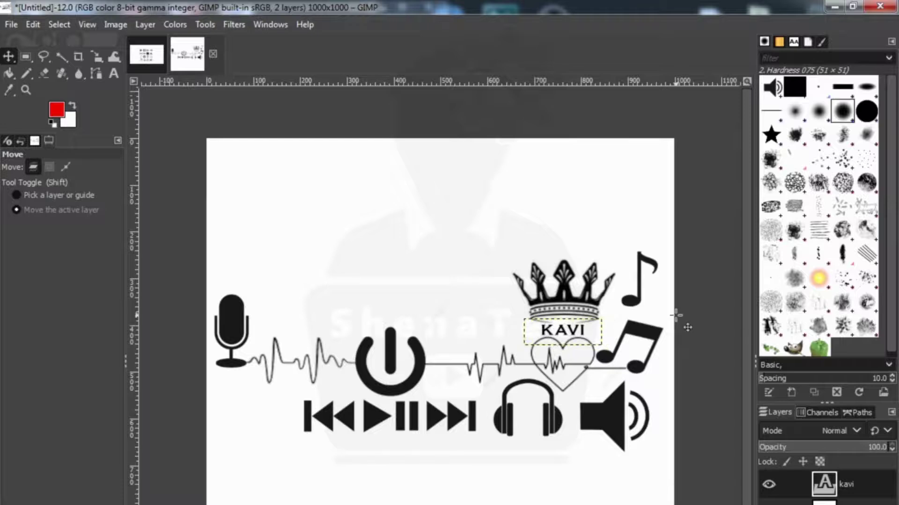
right_click(863, 485)
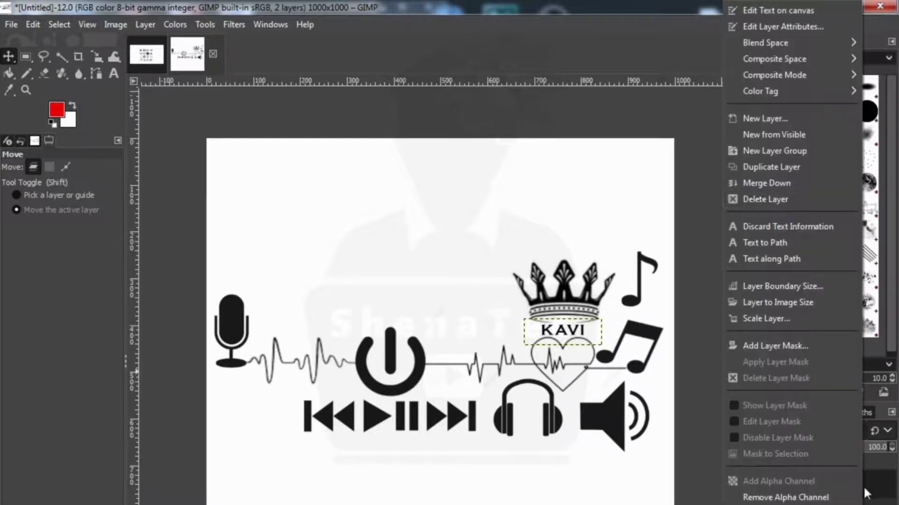
click(772, 182)
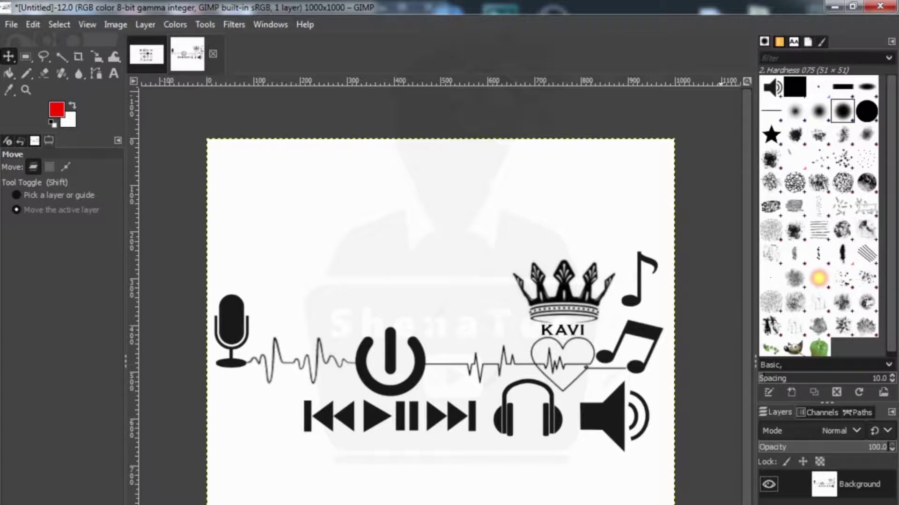
Copy the equalizer icon from the player icon sheet and paste it into the composition.
click(146, 54)
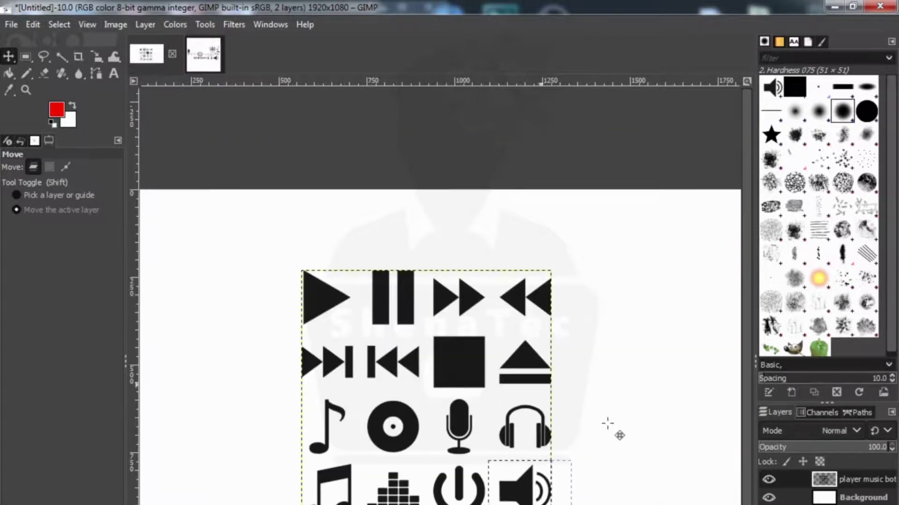
click(26, 56)
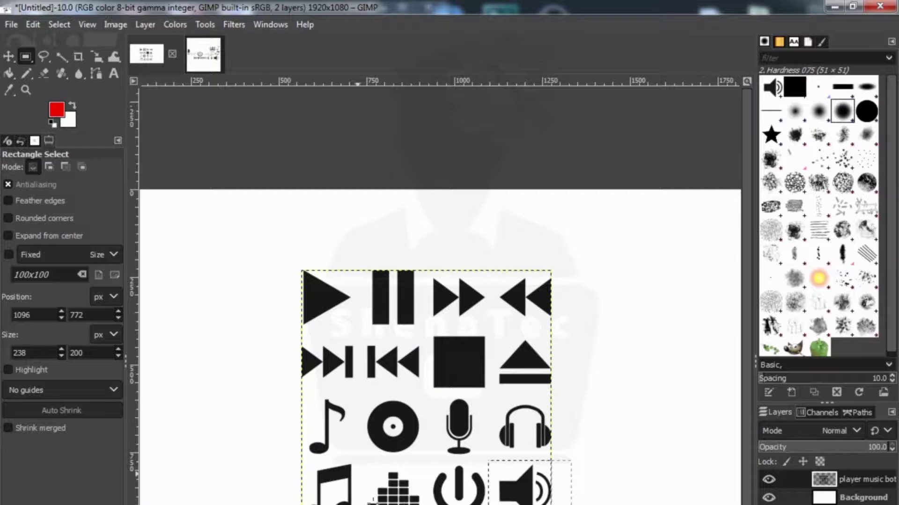
drag(366, 464, 427, 504)
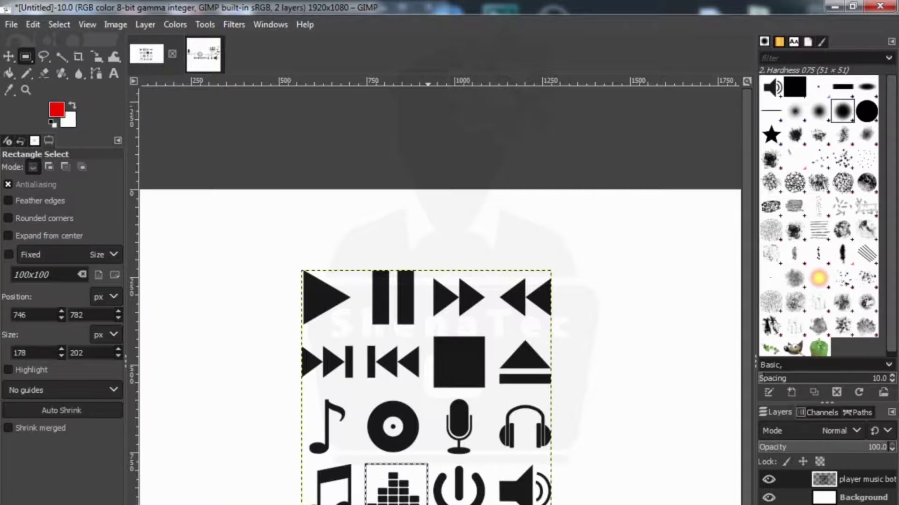
key(ctrl+c)
click(216, 65)
key(ctrl+v)
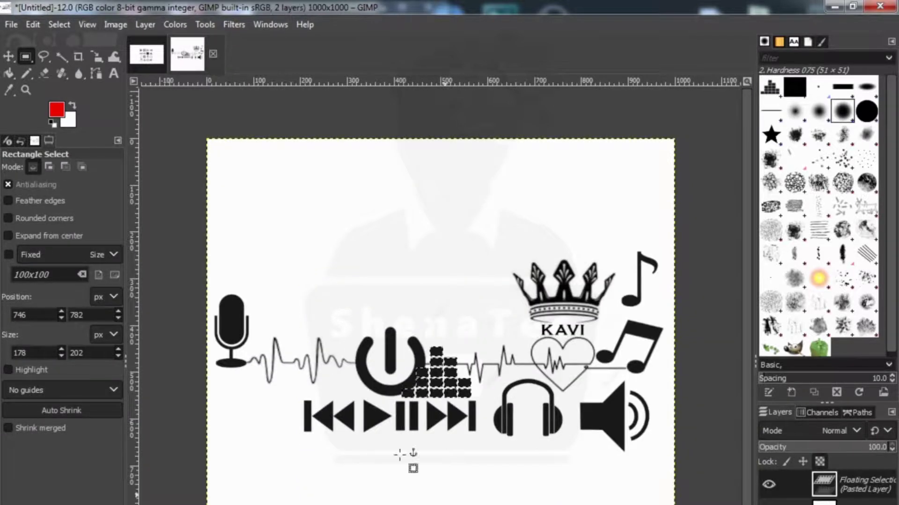
Shrink the equalizer icon to about 96 × 84 px beside the power icon on the heartbeat line and anchor it.
click(8, 56)
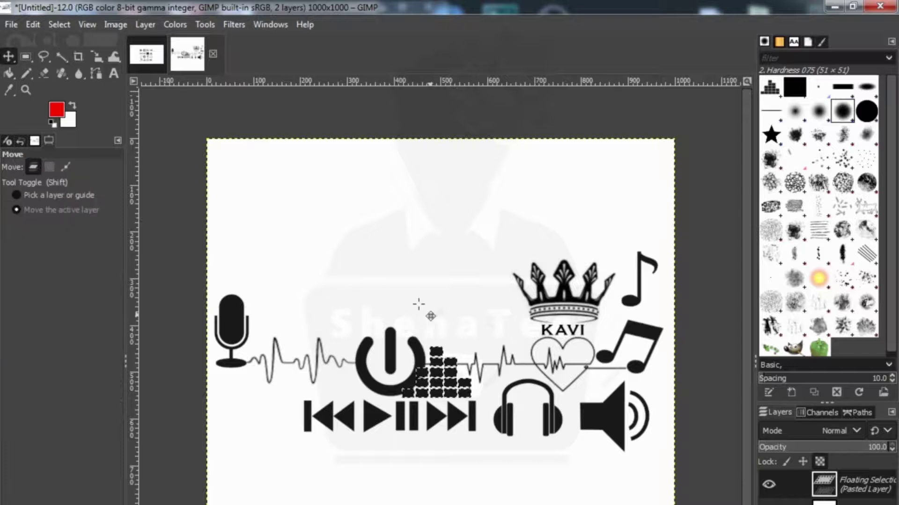
drag(442, 375, 464, 363)
key(shift+s)
click(710, 191)
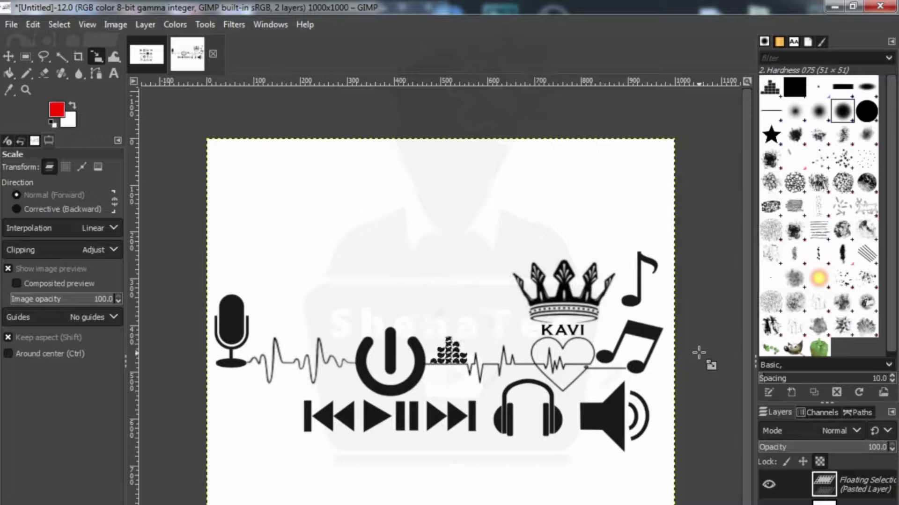
click(704, 409)
right_click(873, 491)
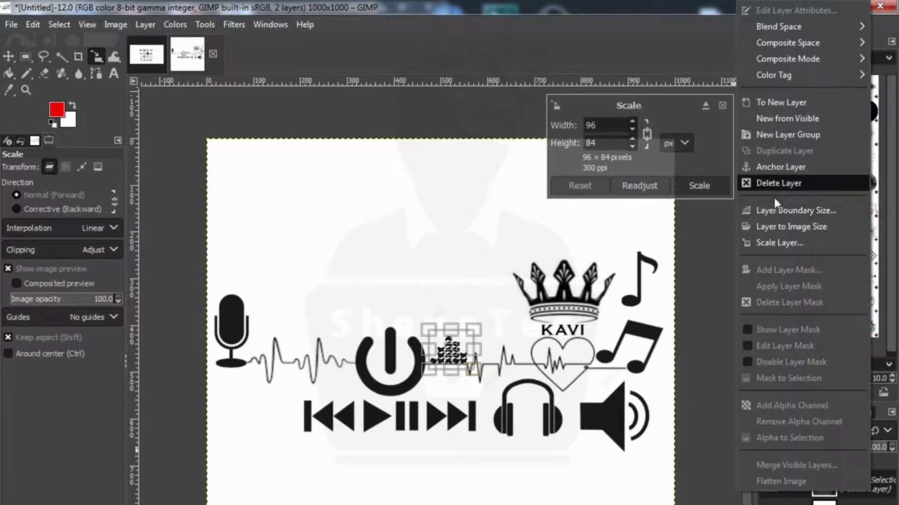
click(776, 172)
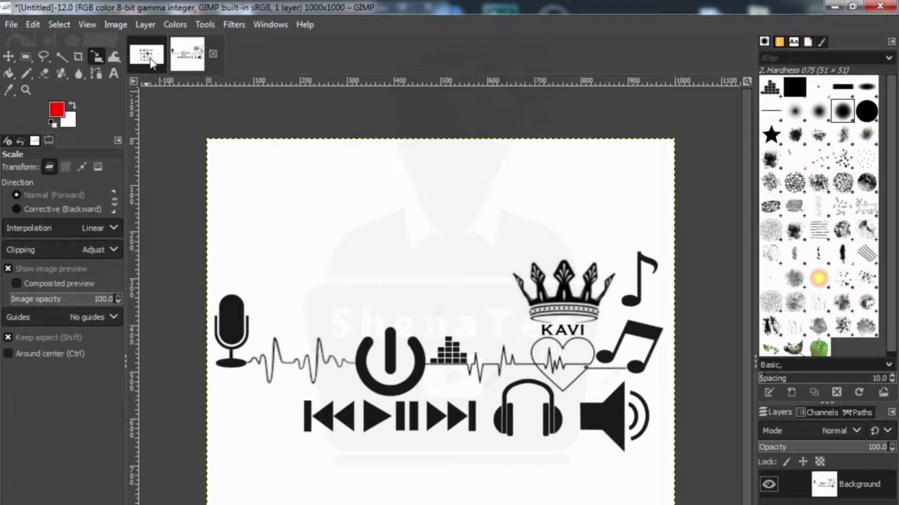
Create a new 1000 × 1000 px image and add the couple silhouette FB_IMG_1629037005404.jpg from the BT folder.
click(11, 25)
click(32, 72)
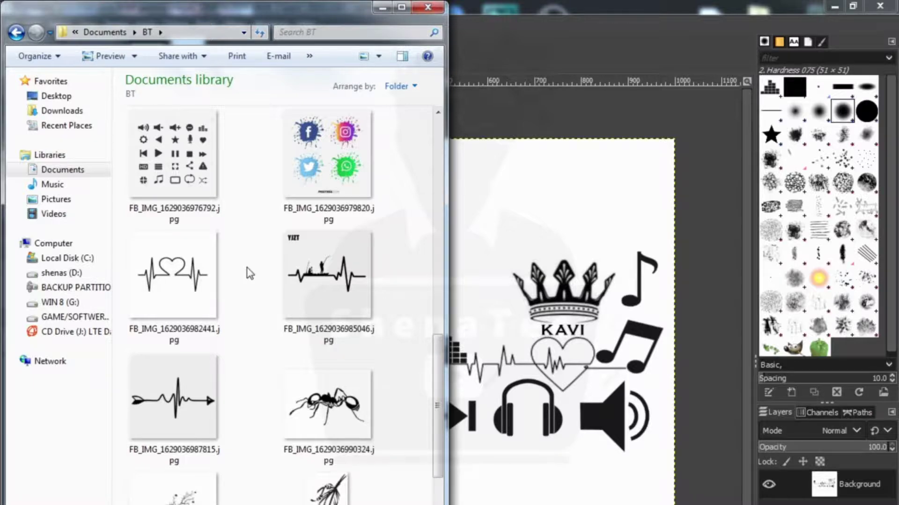
scroll(248, 273, down, 5)
click(327, 306)
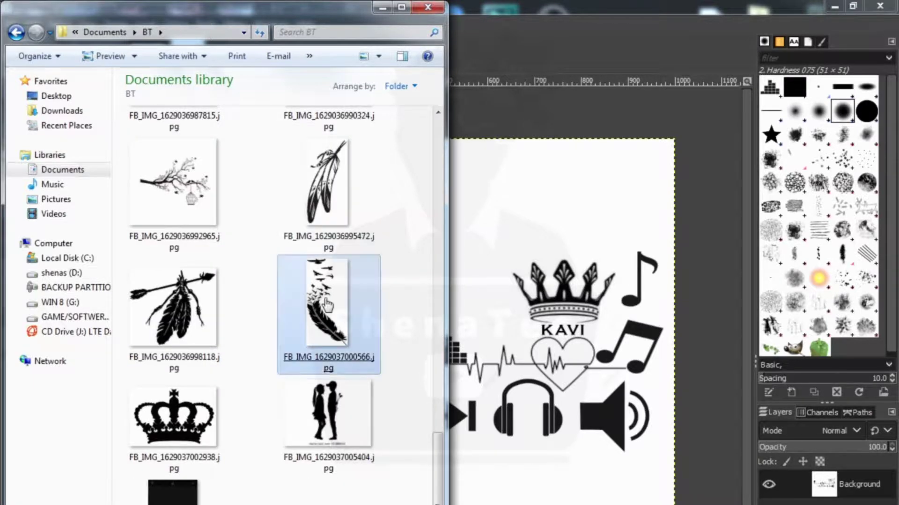
click(469, 18)
click(15, 24)
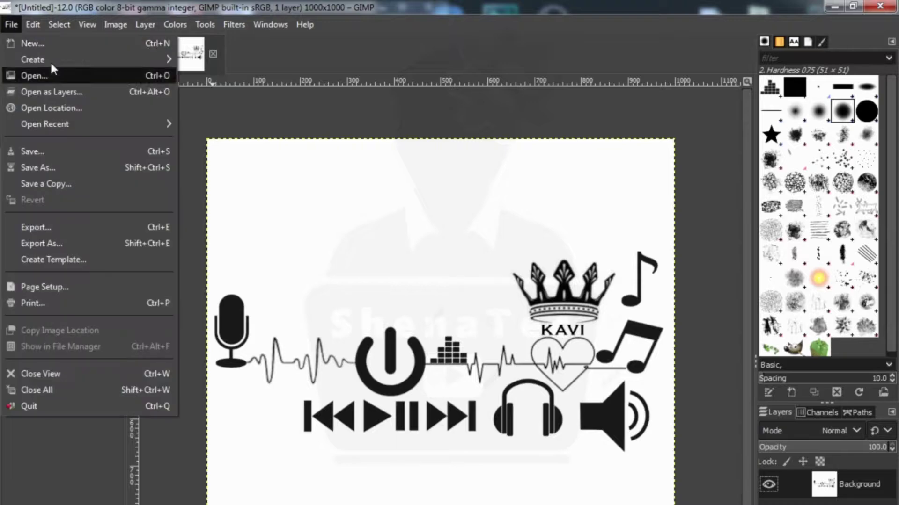
click(49, 43)
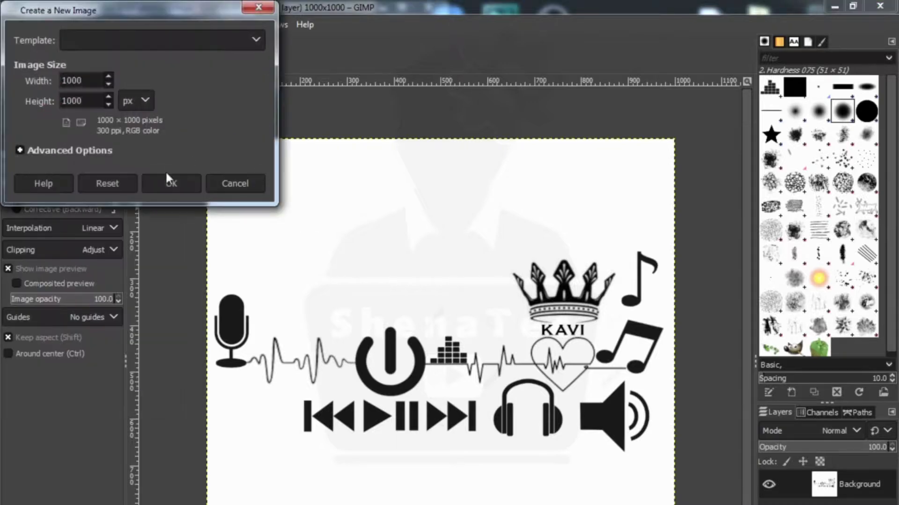
click(168, 181)
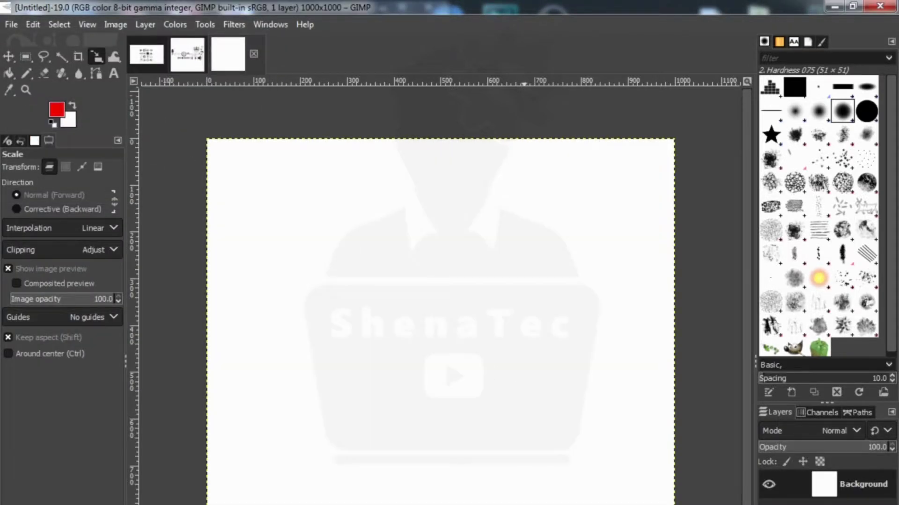
key(alt+Tab)
drag(327, 414, 520, 331)
Create another 1000 × 1000 px image and add the feather-and-birds picture FB_IMG_1629037000566.jpg to it.
key(ctrl+n)
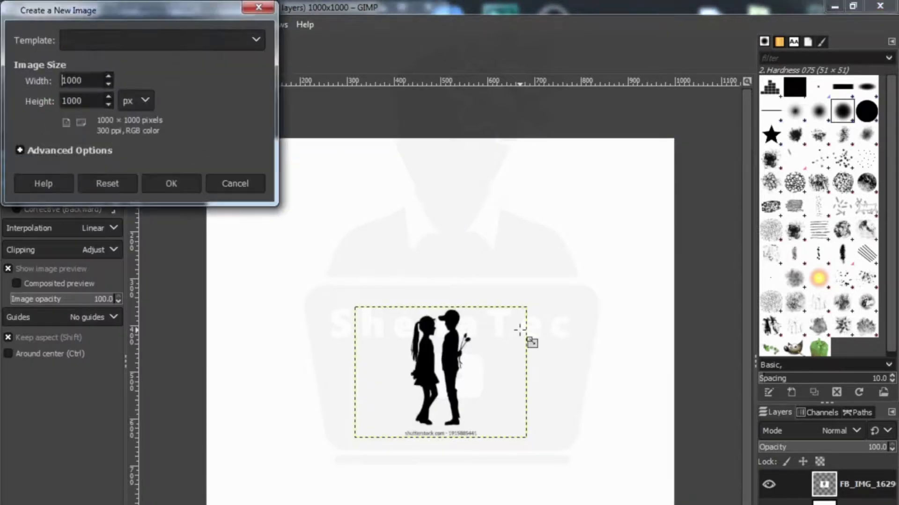
key(Return)
key(alt+Tab)
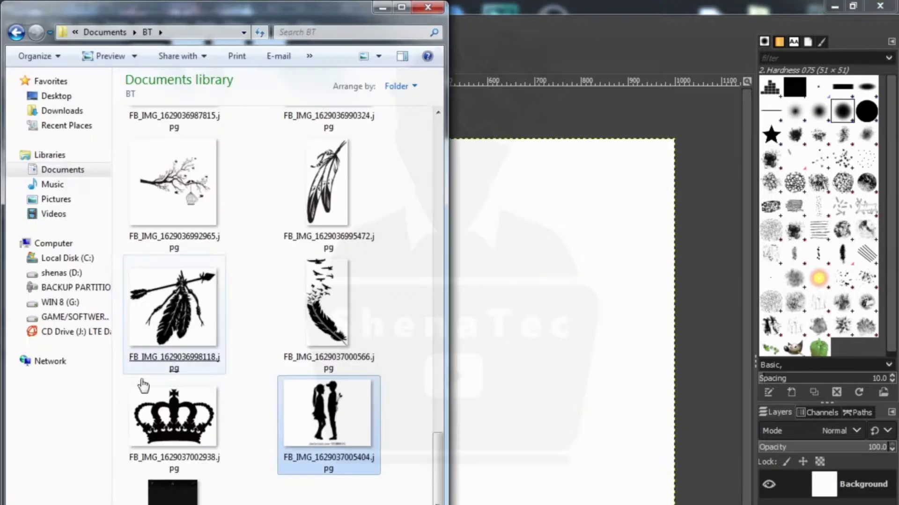
click(314, 319)
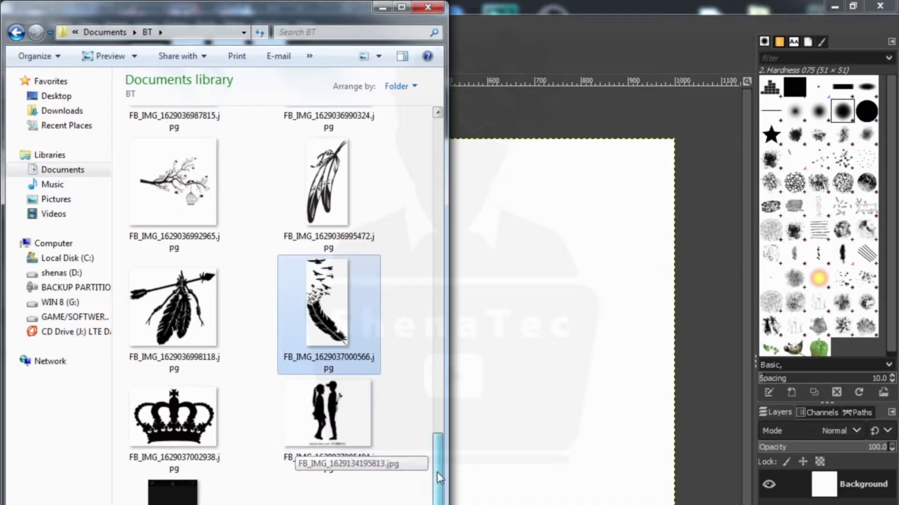
scroll(440, 456, up, 1)
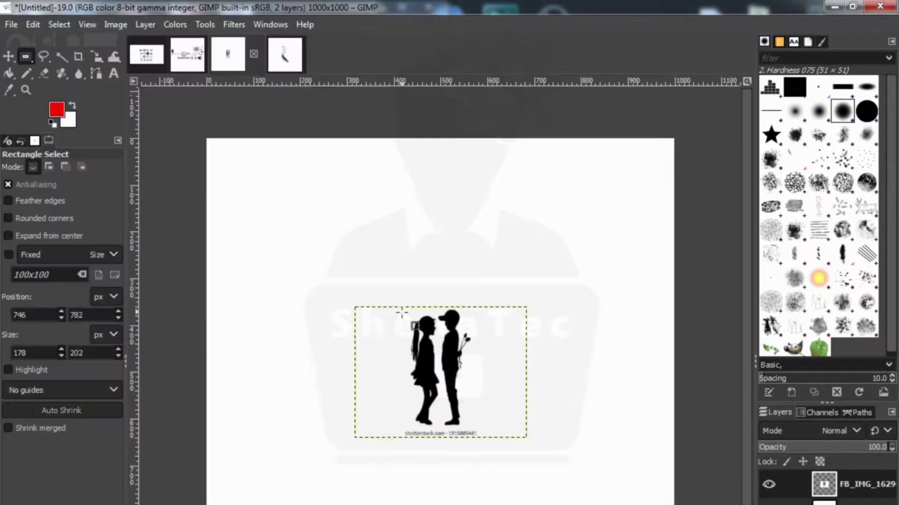
Select the couple silhouette without its caption, about 191 × 264 px, and copy it into the composition.
drag(402, 312, 468, 401)
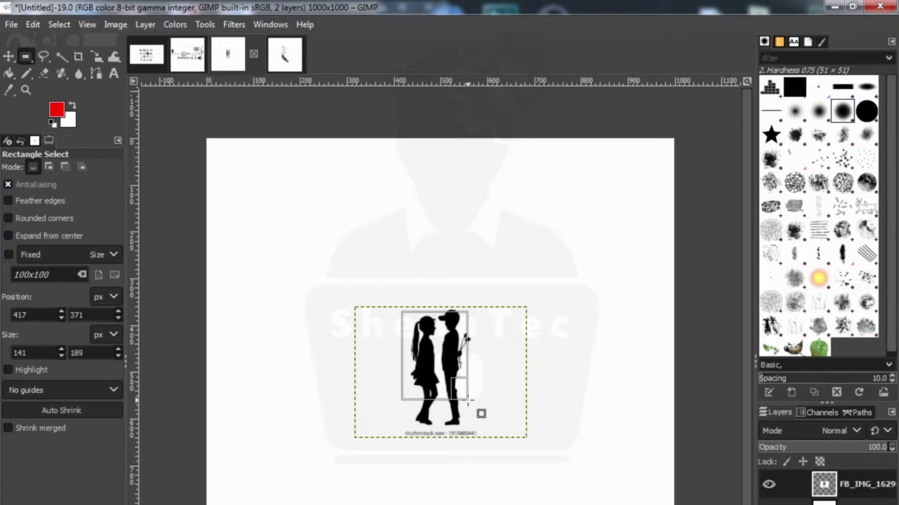
mouse_move(390, 307)
mouse_down()
mouse_move(423, 374)
mouse_move(479, 430)
mouse_up()
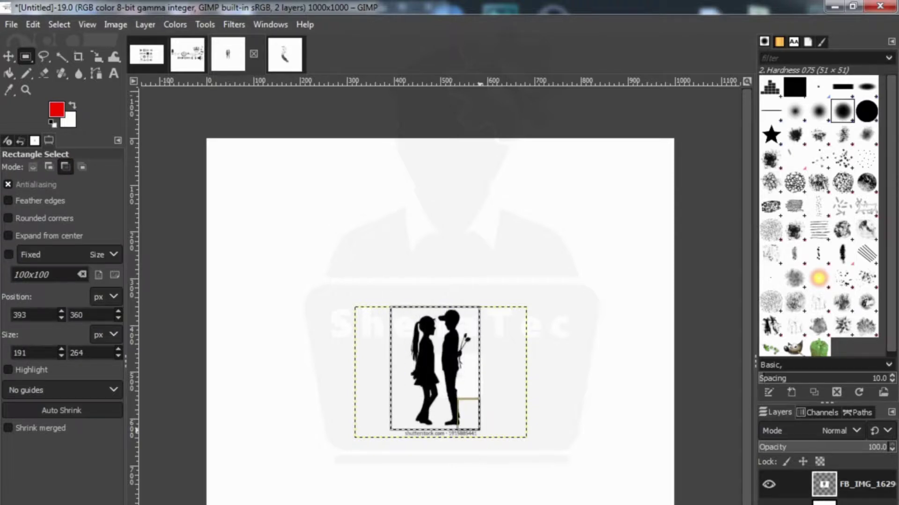
key(ctrl+c)
click(144, 60)
click(210, 60)
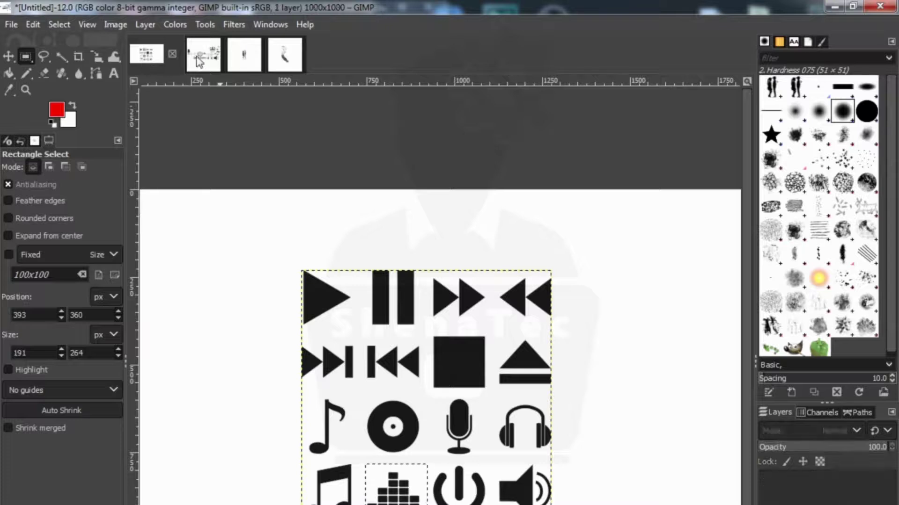
key(ctrl+v)
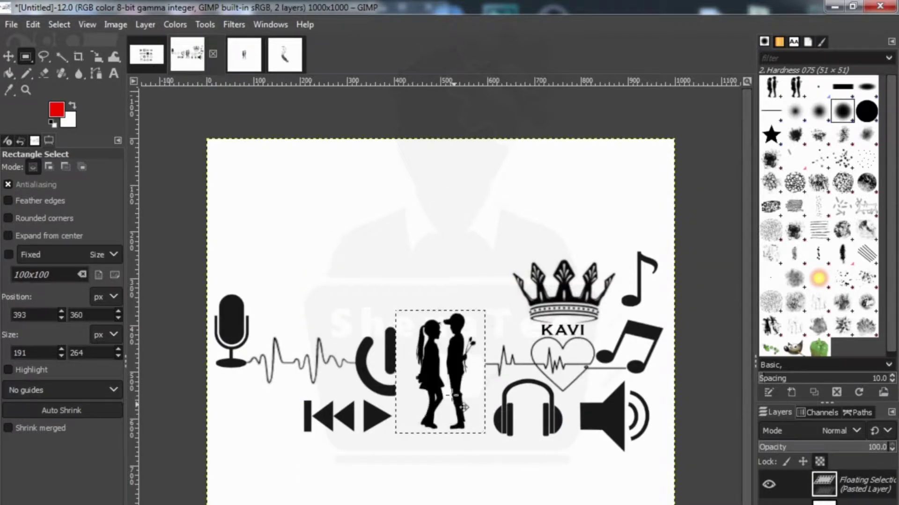
Scale the couple silhouette to about 130 × 180 px and place it standing on top of the power icon.
click(94, 57)
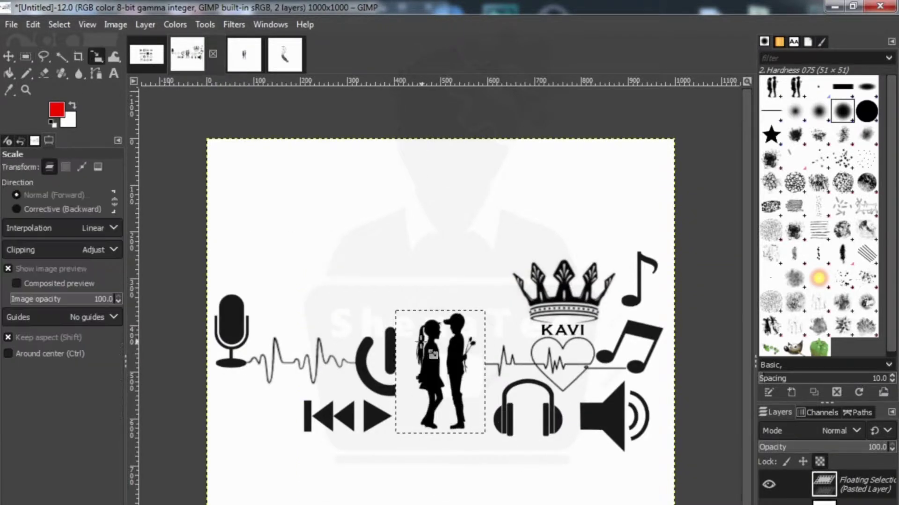
click(439, 372)
drag(397, 311, 416, 339)
drag(450, 387, 310, 312)
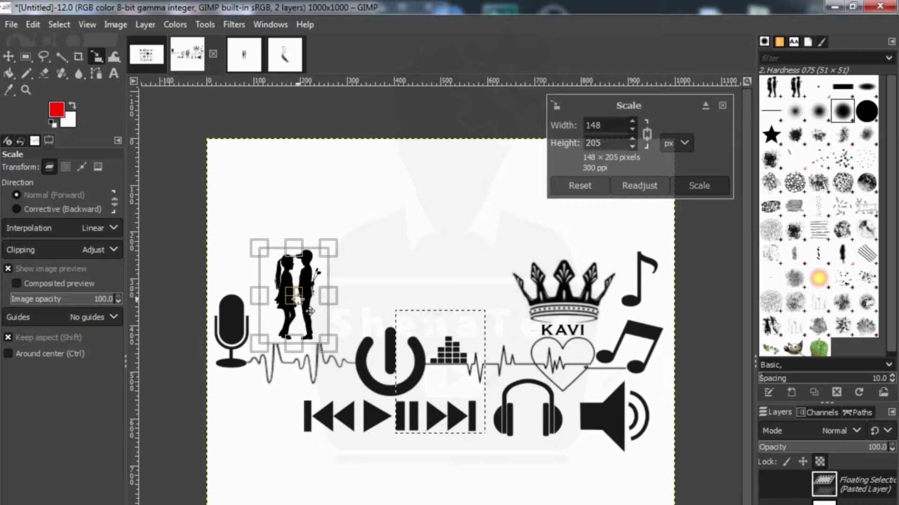
drag(310, 311, 403, 293)
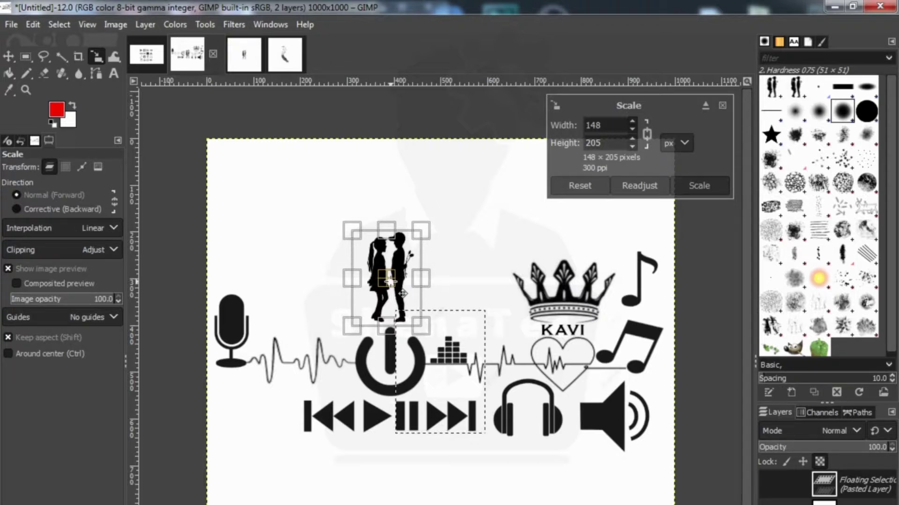
drag(395, 241, 356, 242)
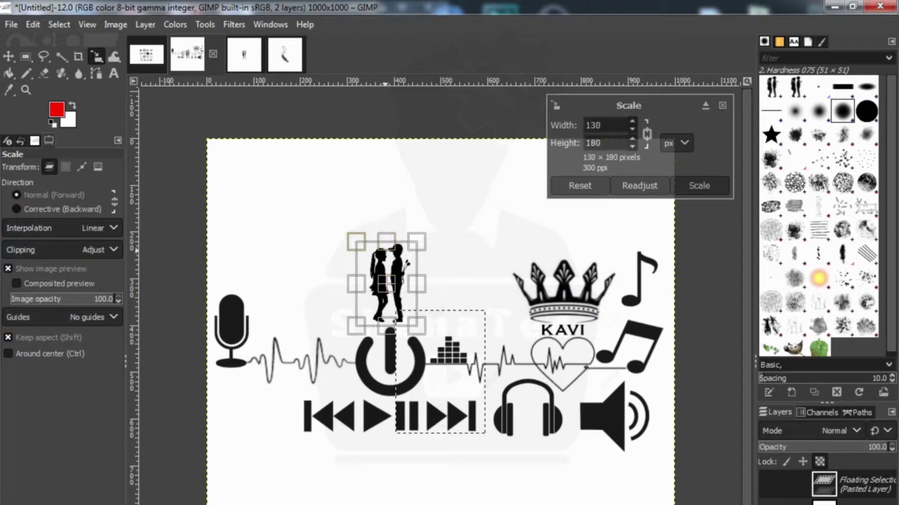
mouse_move(399, 296)
mouse_down()
mouse_move(514, 237)
mouse_move(500, 265)
mouse_move(457, 291)
mouse_move(460, 306)
mouse_move(401, 299)
mouse_up()
click(699, 186)
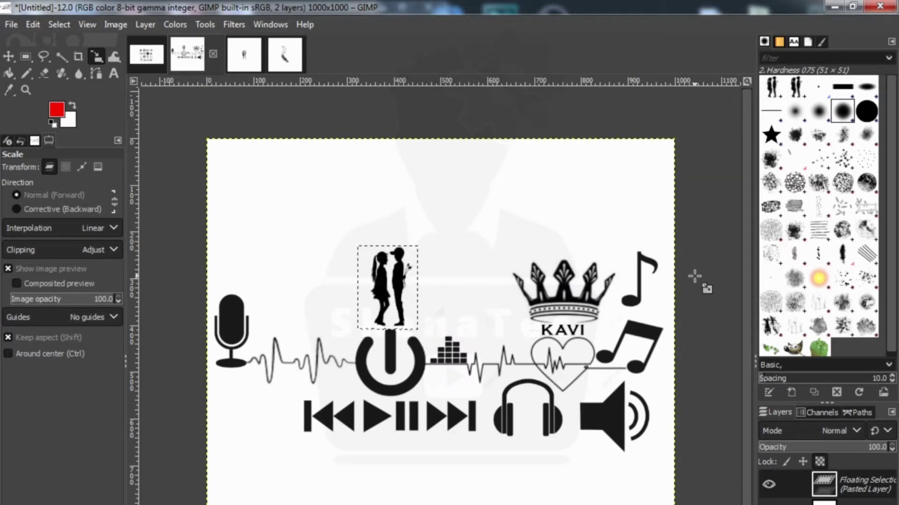
Copy the feather-and-birds picture from its own image into the composition.
click(292, 59)
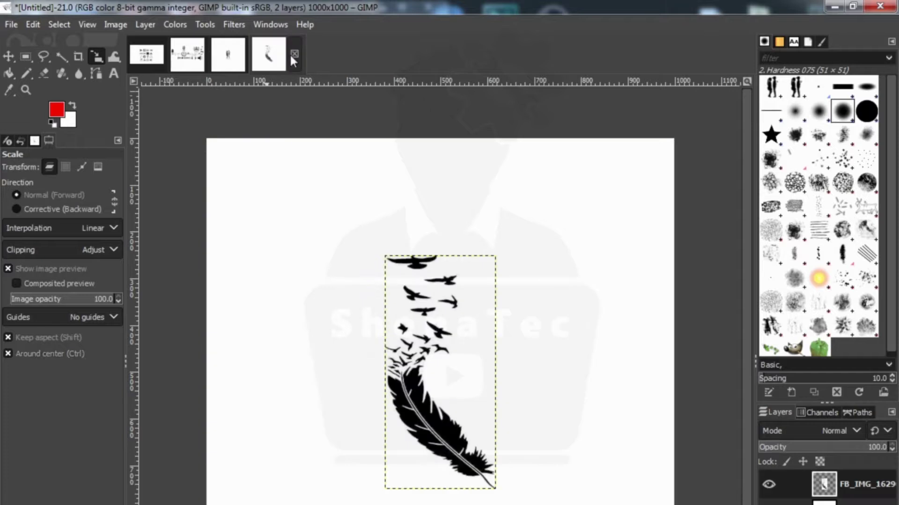
click(187, 54)
key(ctrl+v)
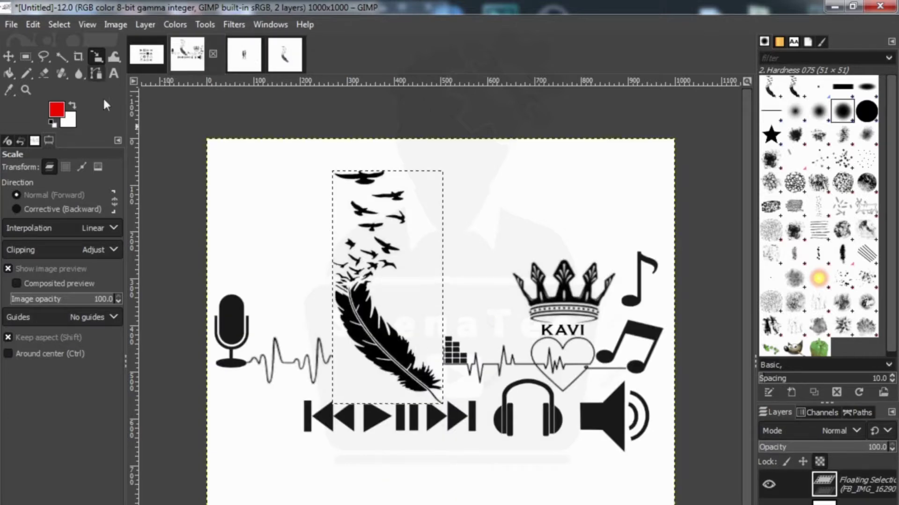
Scale the feather to about 184 × 389 px beside the couple and flip it horizontally.
click(388, 287)
drag(387, 287, 327, 262)
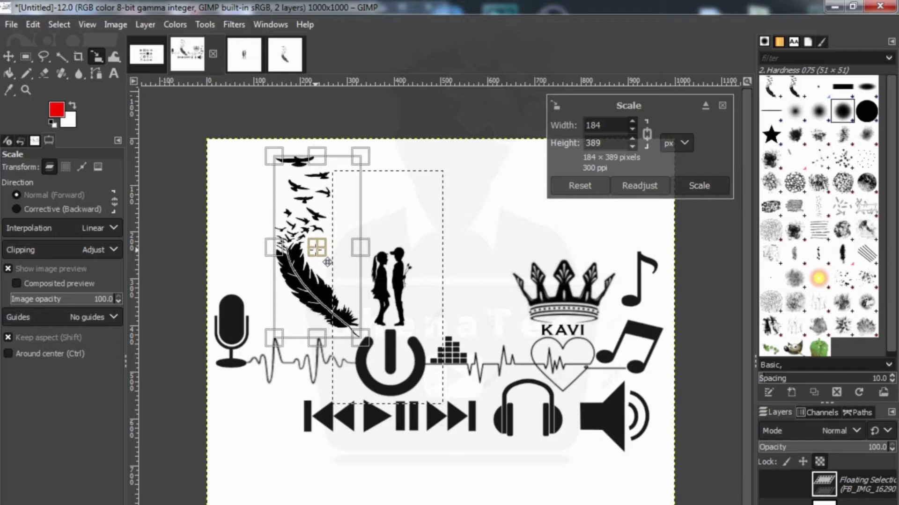
mouse_move(97, 58)
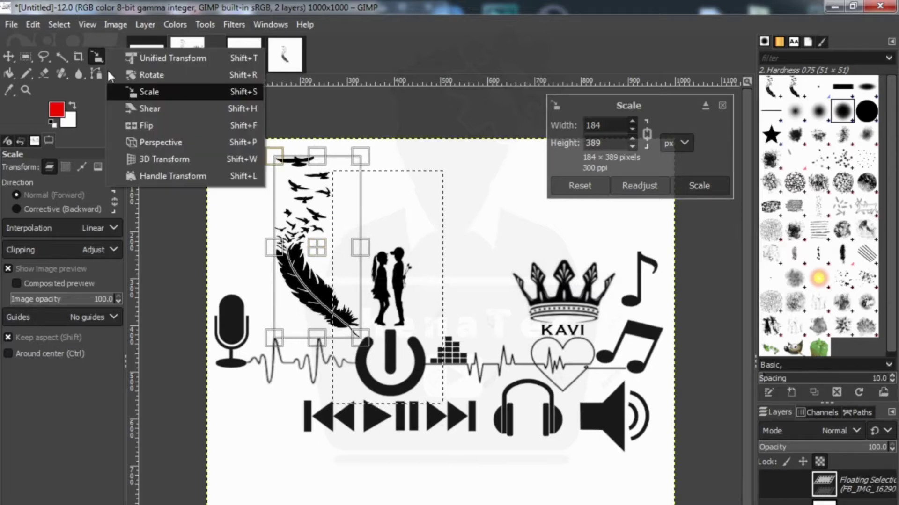
click(139, 123)
click(346, 266)
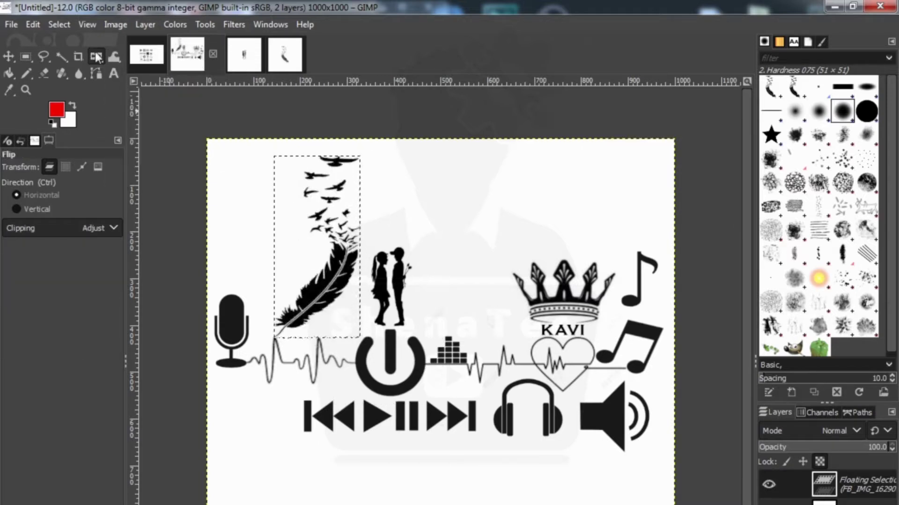
Scale the flipped feather to about 117 × 245 px with its quill tip at the boy's flowers.
click(145, 92)
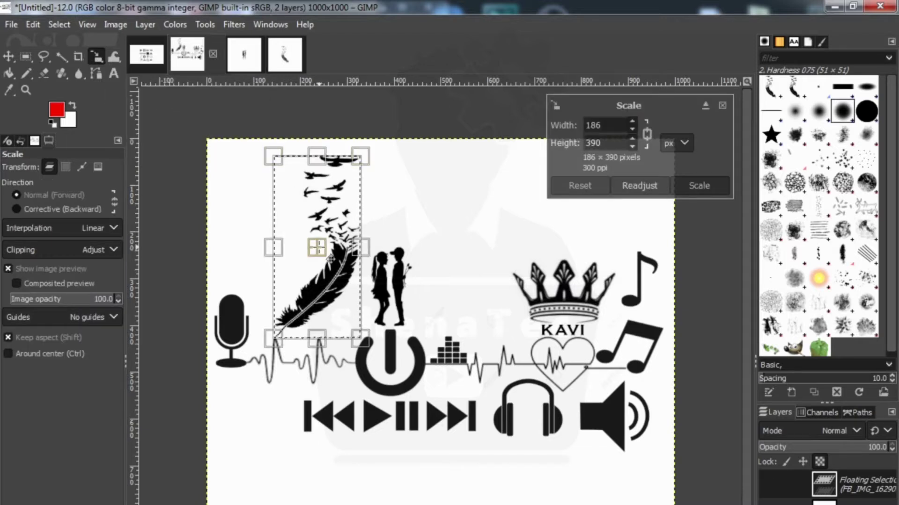
drag(330, 259, 463, 221)
drag(490, 121, 474, 192)
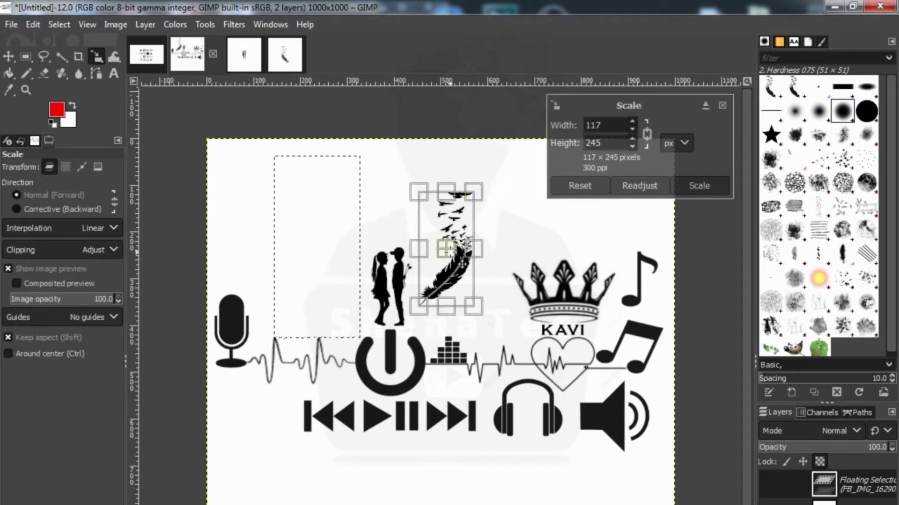
drag(461, 264, 455, 225)
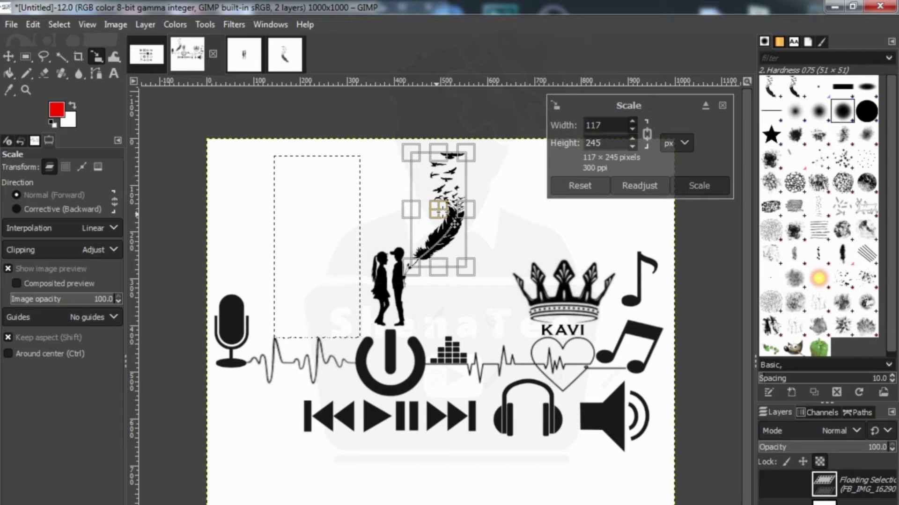
click(699, 186)
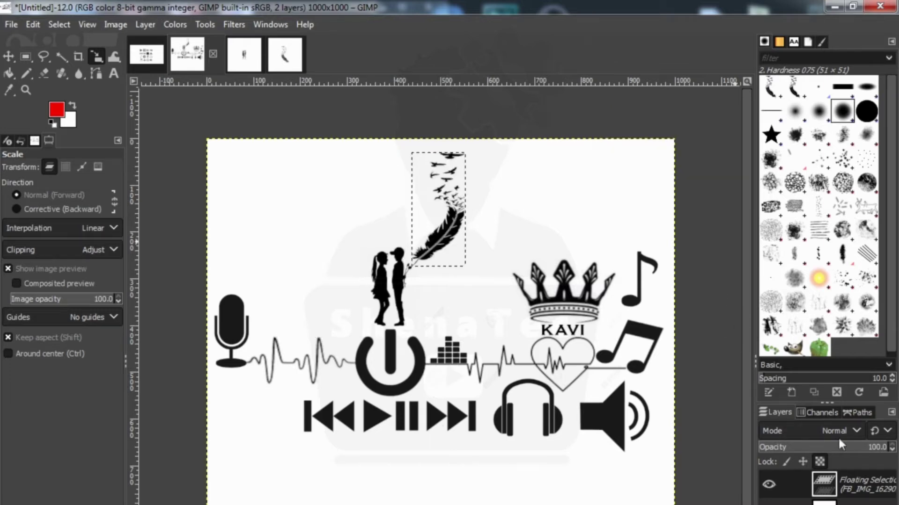
Anchor the feather onto the background layer and export the composition to the Desktop as Untitlded.png.
key(ctrl+h)
click(33, 25)
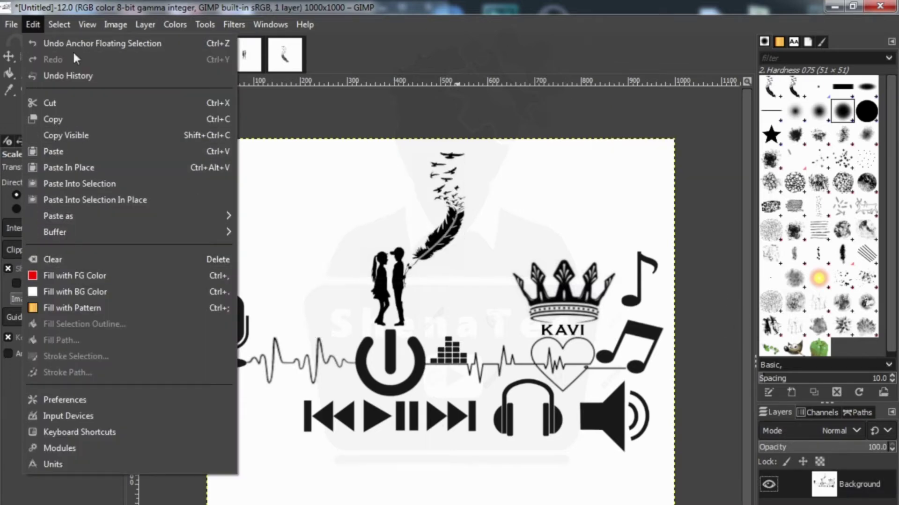
mouse_move(12, 24)
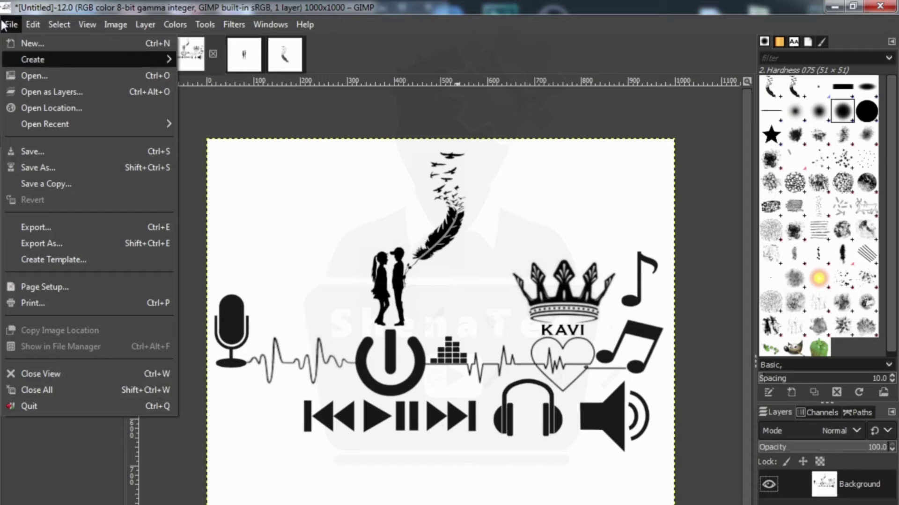
click(46, 227)
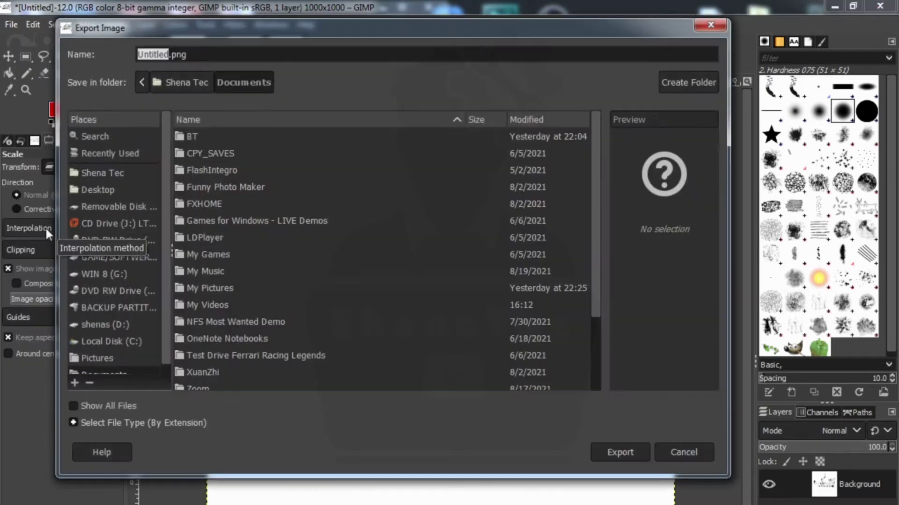
click(98, 191)
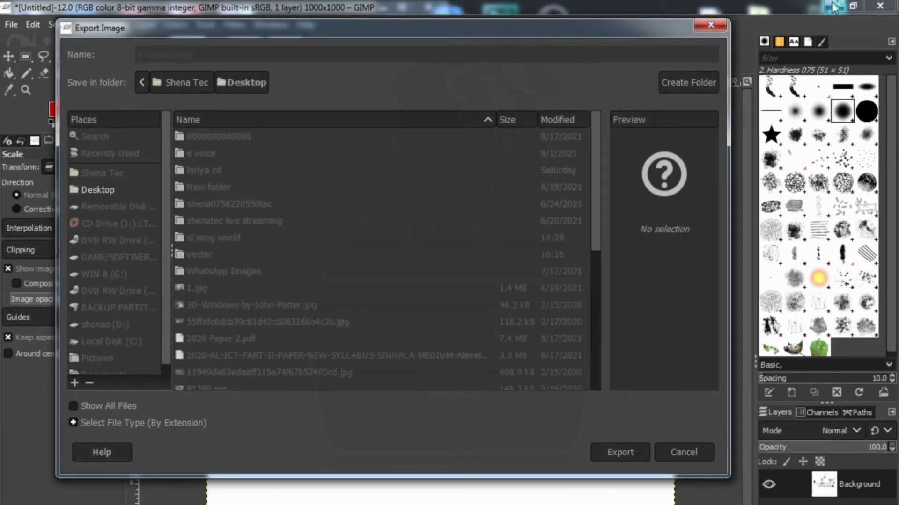
key(Return)
key(Return)
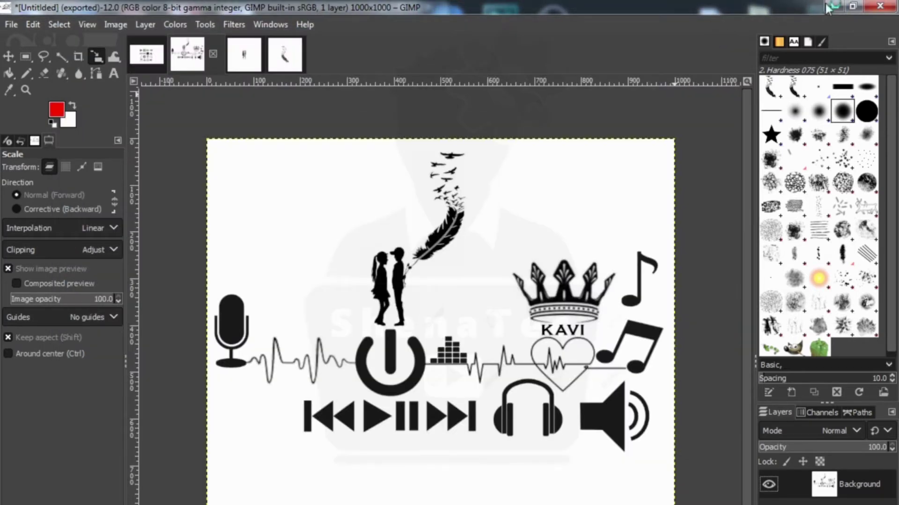
Open the exported Untitlded.png from the desktop in Windows Photo Viewer and enlarge the window to inspect the composition.
click(832, 7)
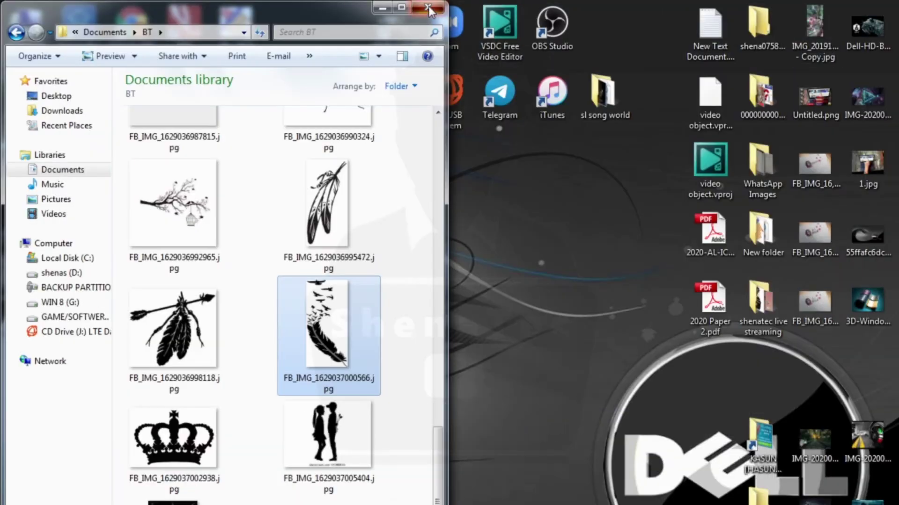
key(super+d)
click(106, 374)
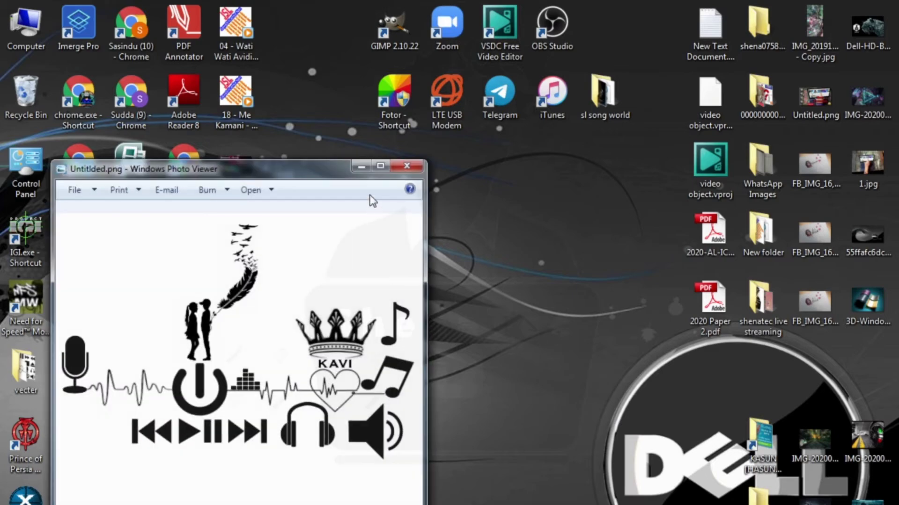
drag(370, 170, 307, 1)
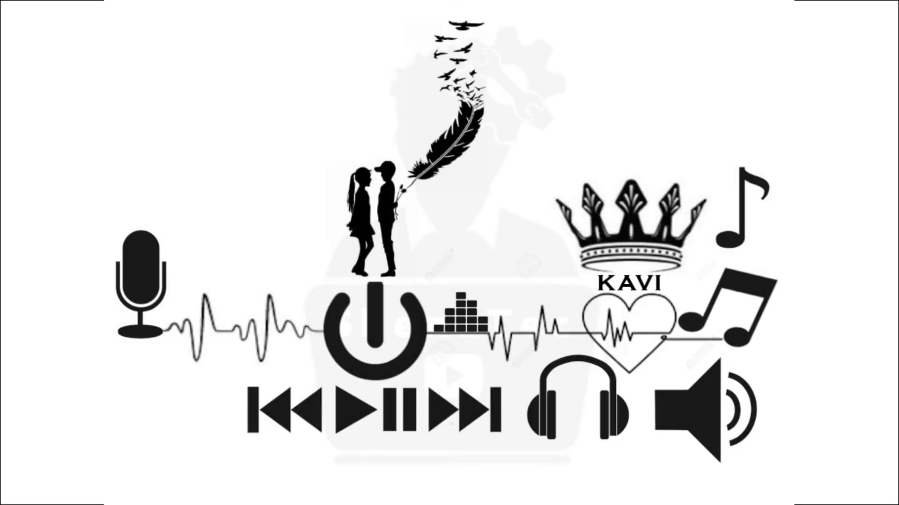